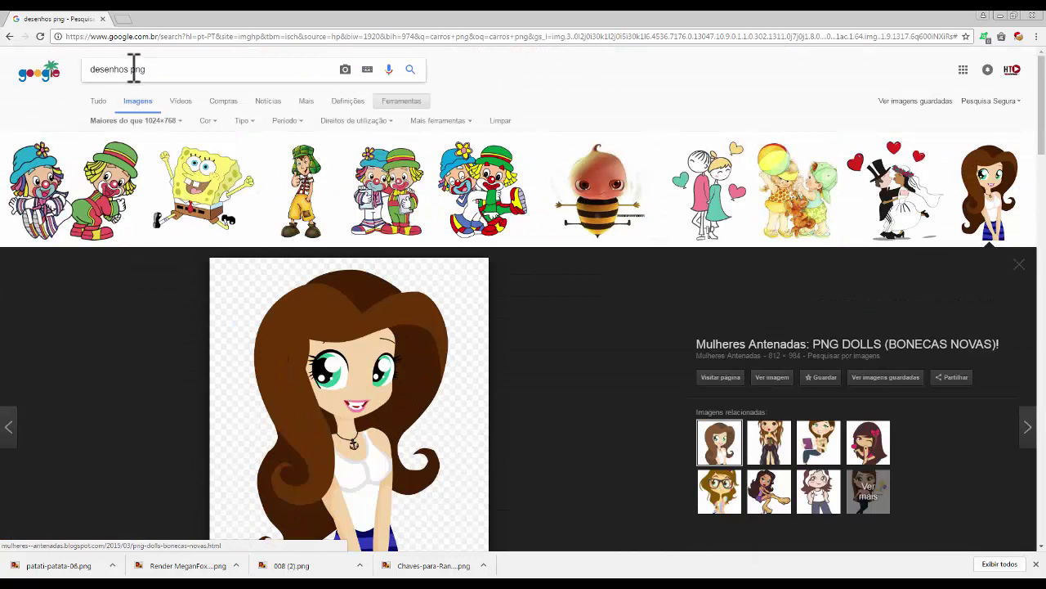
Replace the image search query with "natal png" and run the search.
left_click_drag(134, 68, 58, 74)
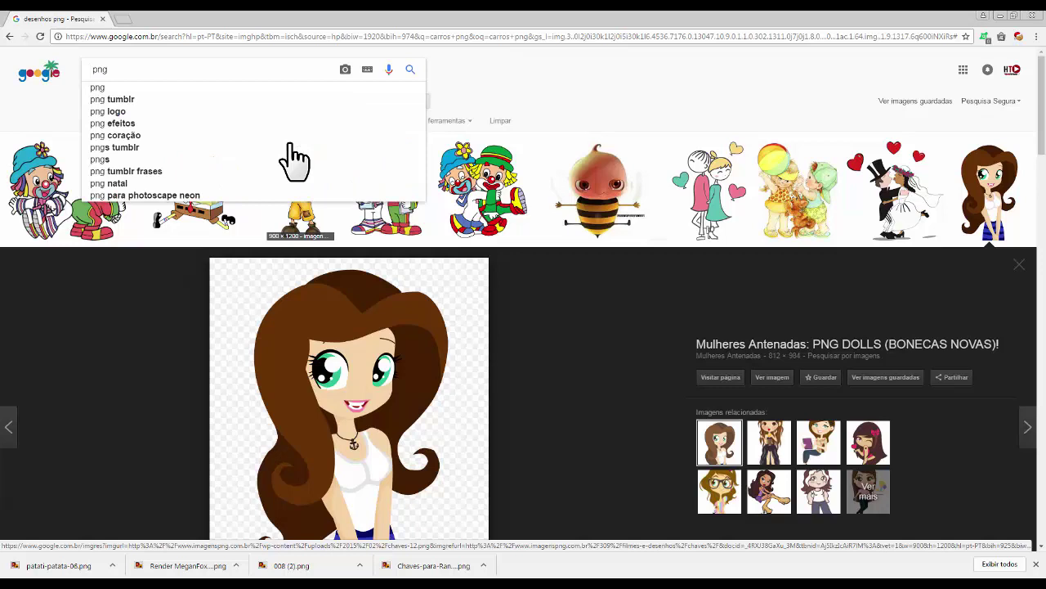
type("natal")
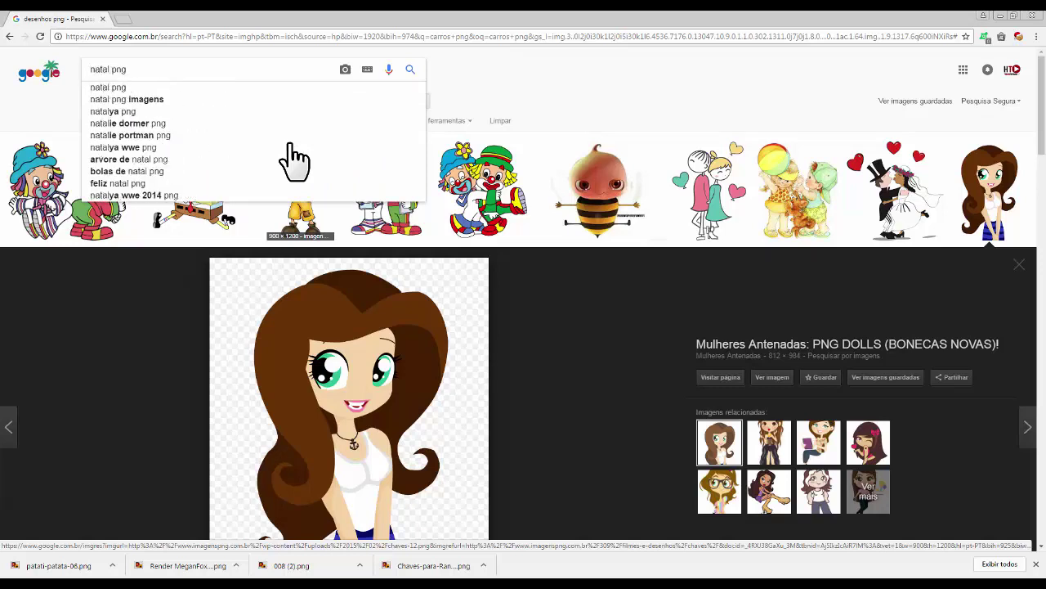
key("Return")
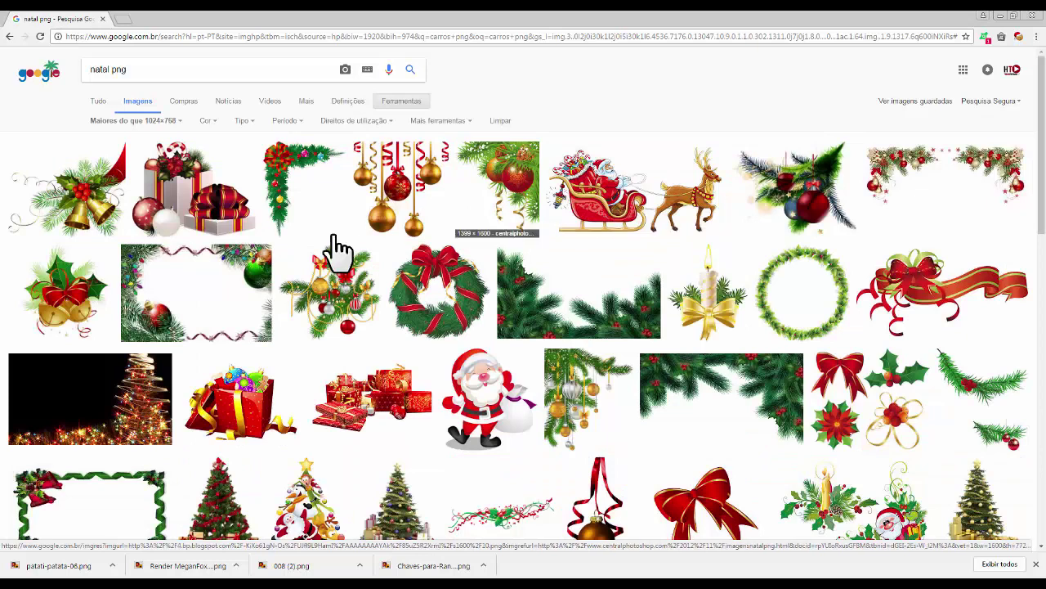
Open the result showing Santa in a sleigh pulled by a reindeer and save the image as 10.png.
left_click(595, 197)
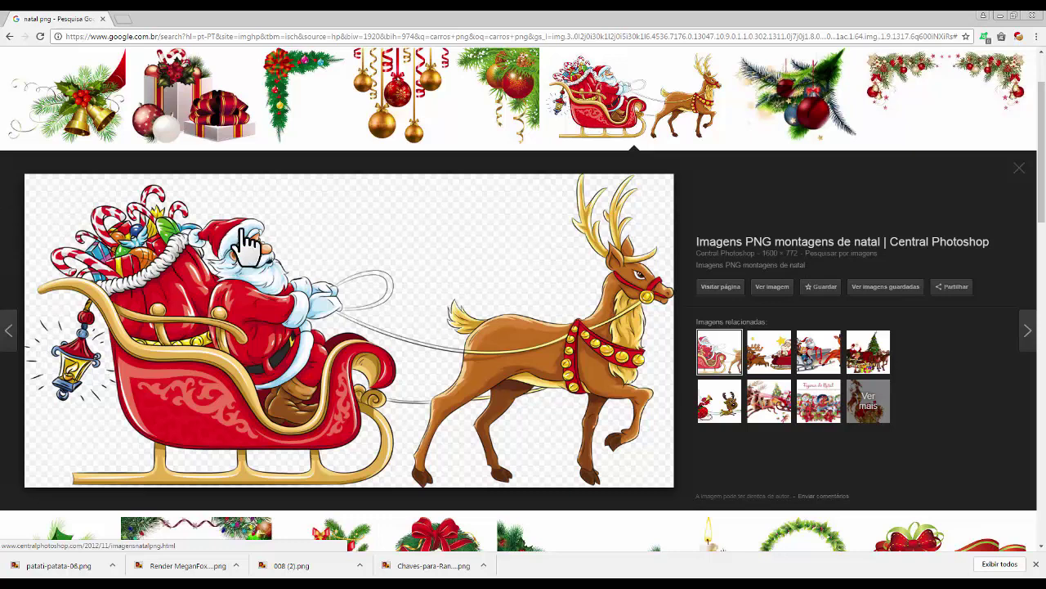
right_click(319, 215)
left_click(362, 310)
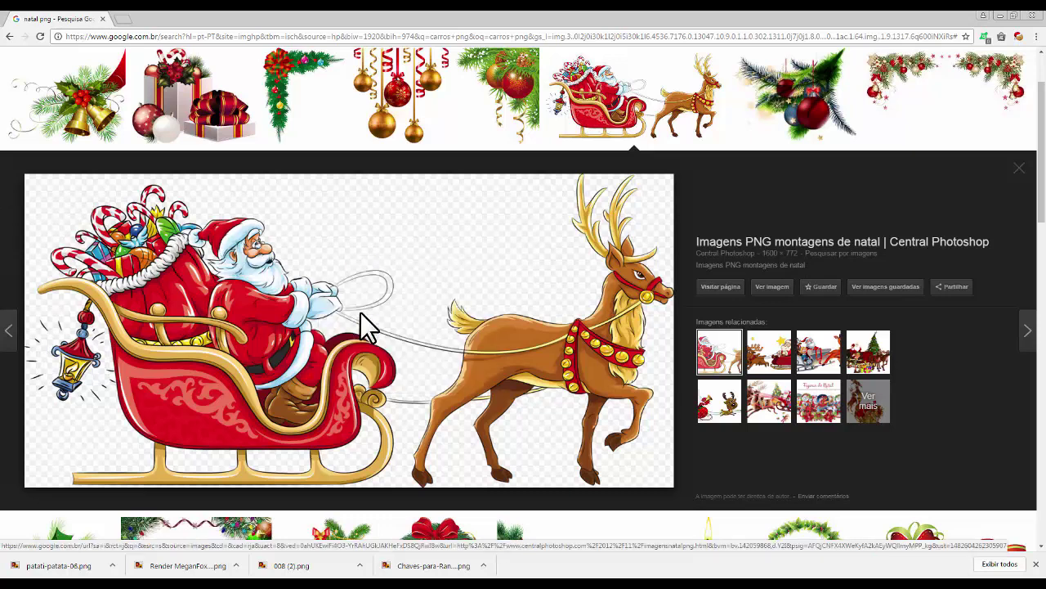
left_click(430, 287)
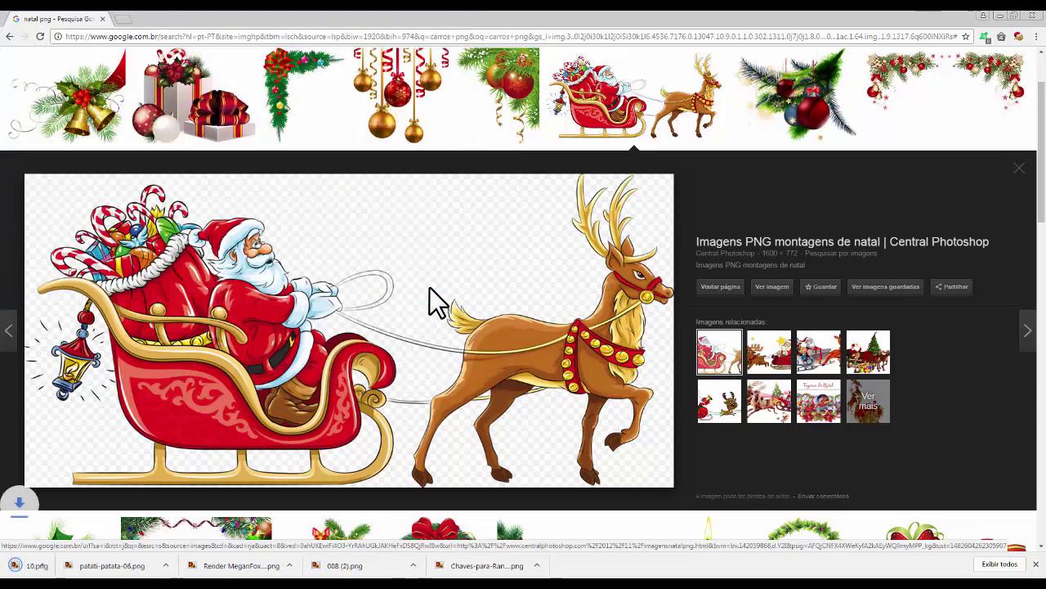
Switch to CorelDRAW and create a new A4 document in landscape orientation, 29.7 × 21.0 cm.
left_click(157, 577)
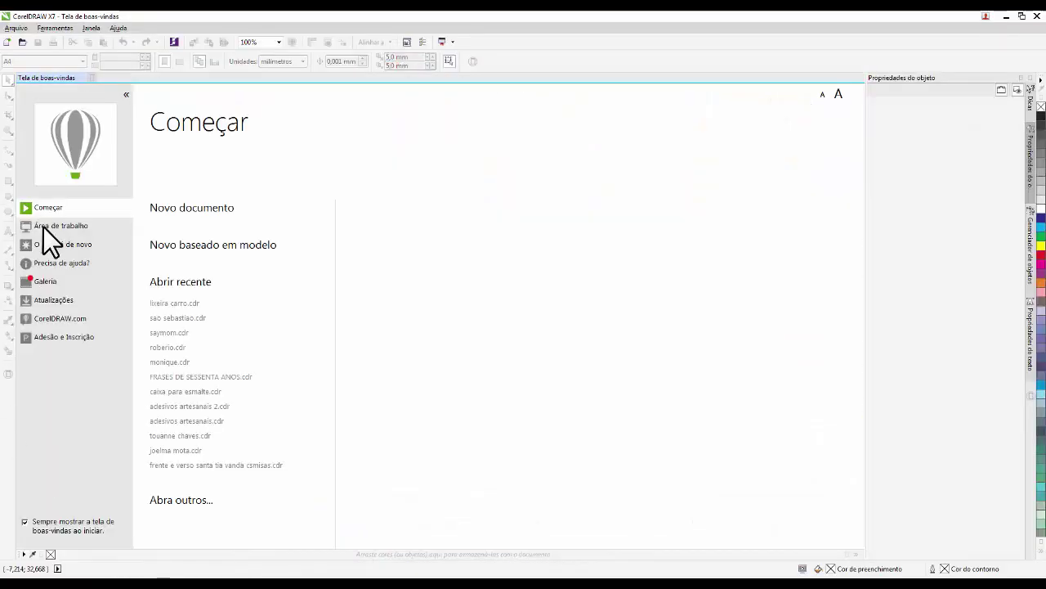
left_click(189, 211)
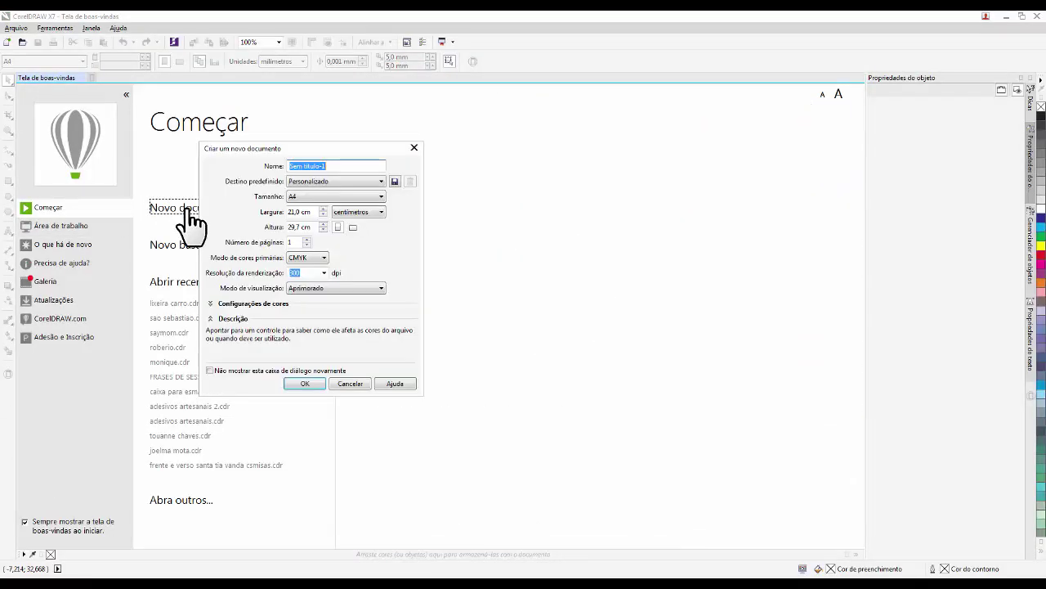
left_click(351, 227)
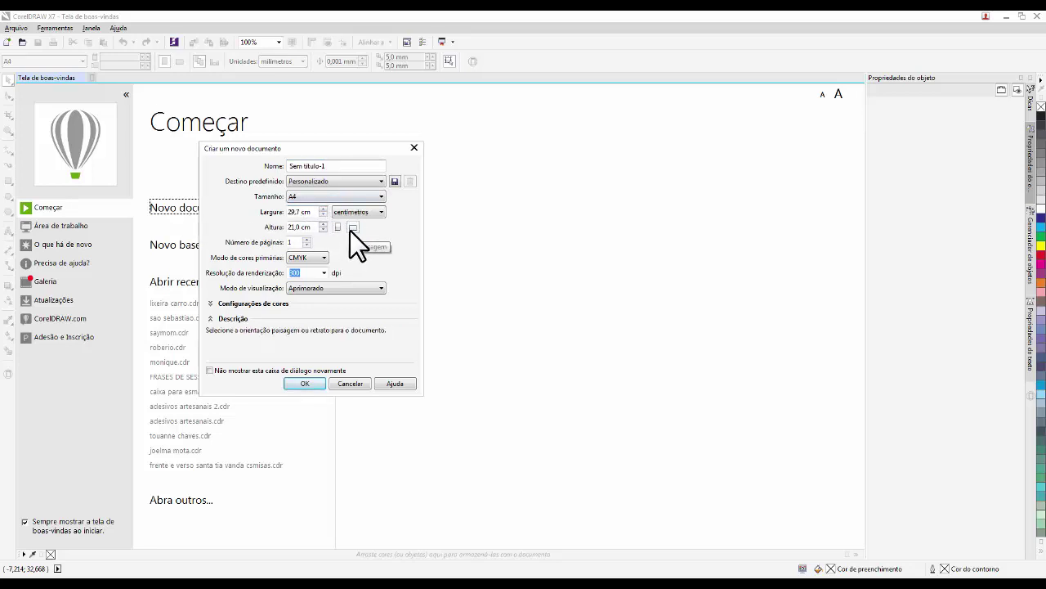
left_click(307, 383)
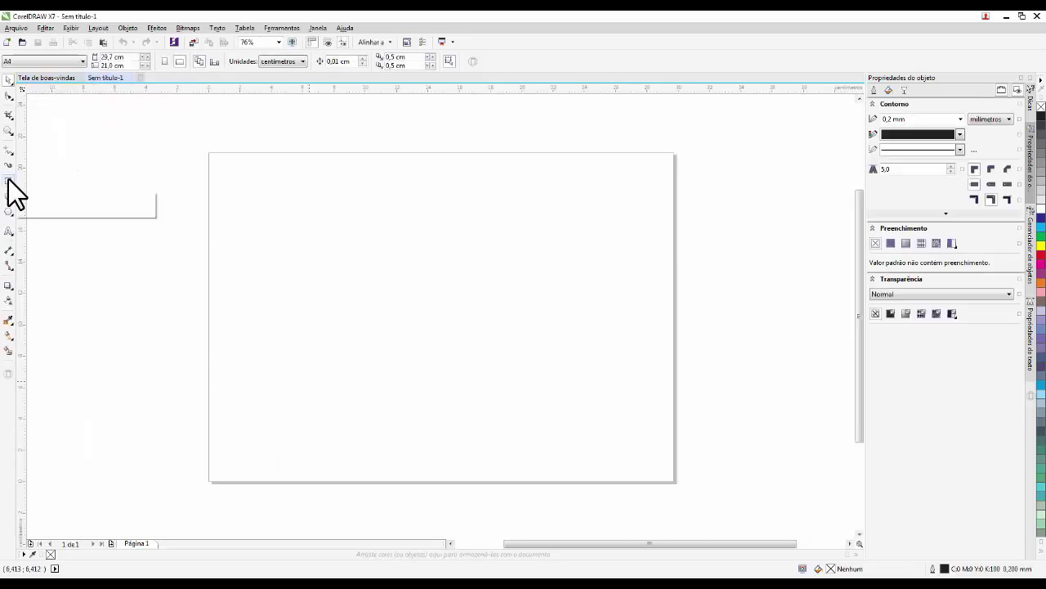
Create a page-sized background rectangle filled with cyan (C100 M0 Y0 K0) and lock it in place.
double_click(8, 181)
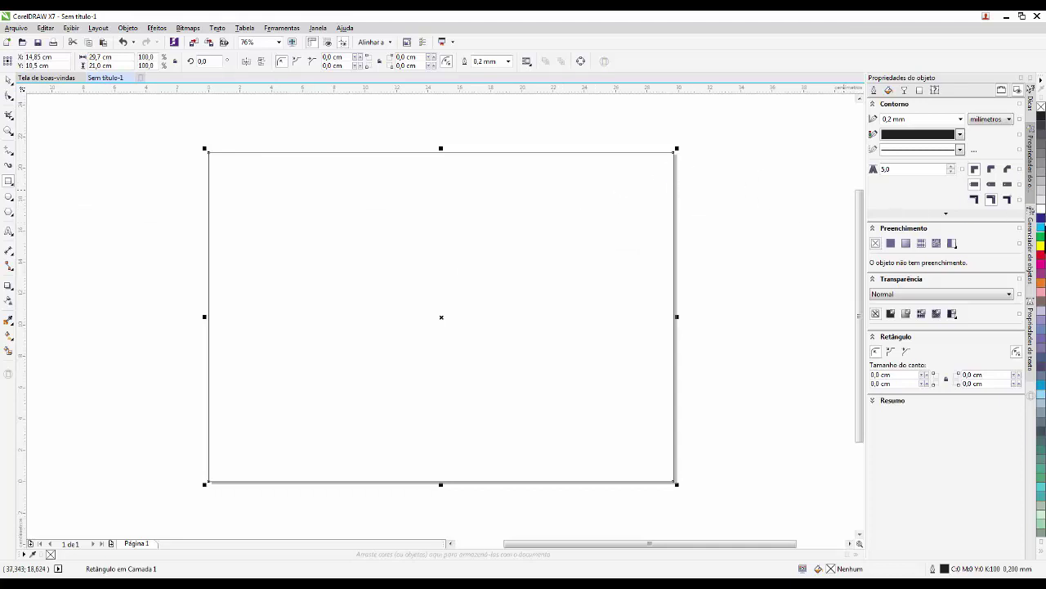
left_click(1042, 234)
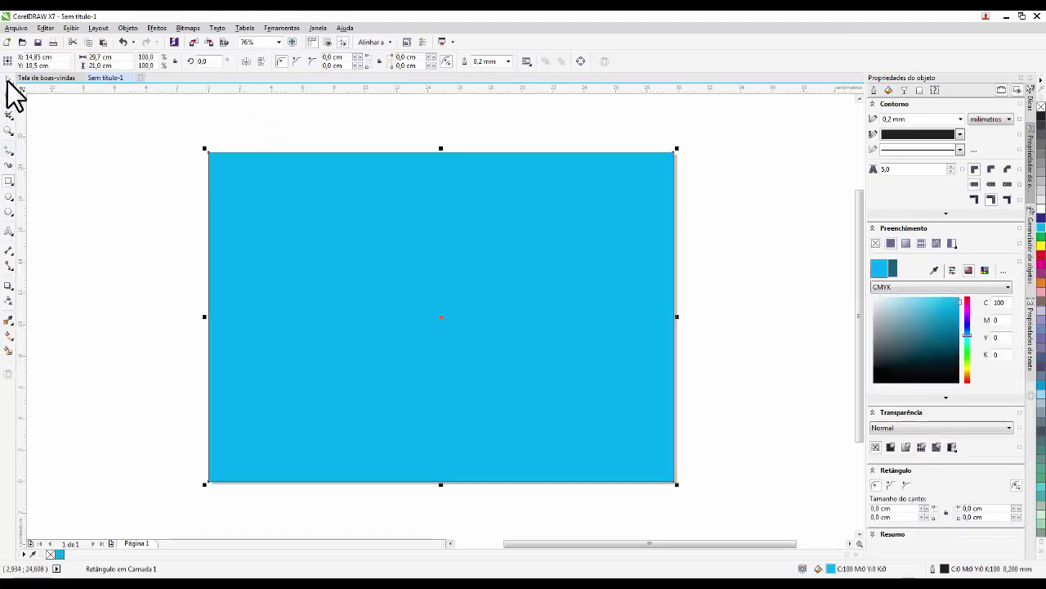
right_click(410, 286)
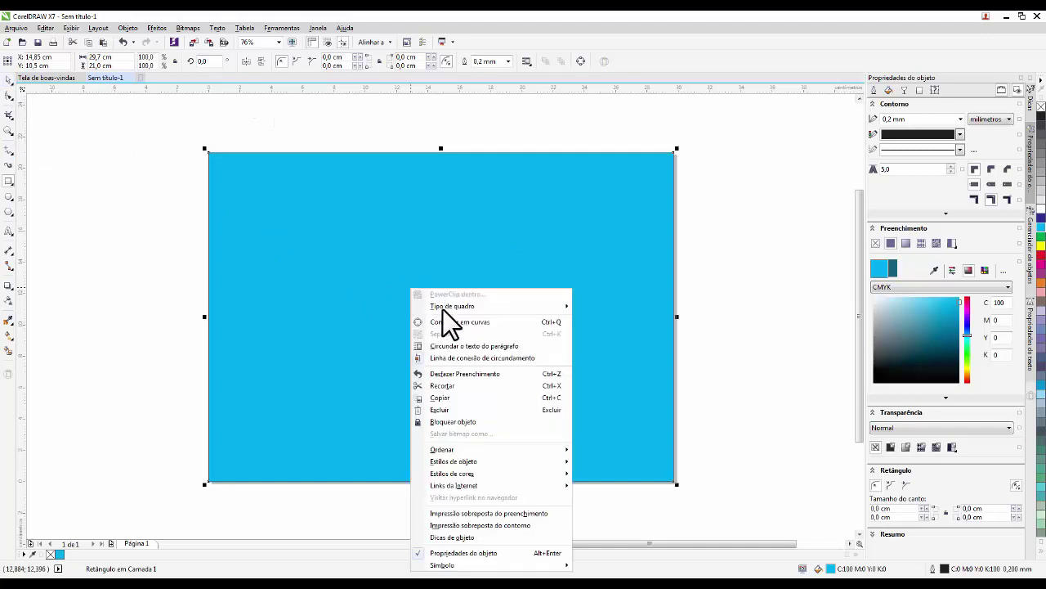
left_click(460, 423)
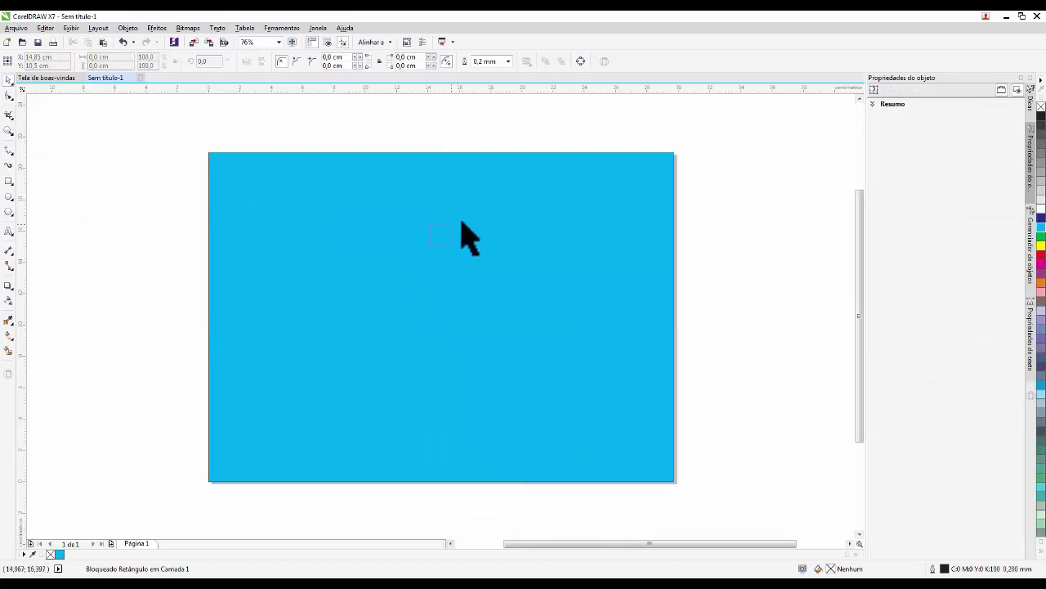
left_click(151, 179)
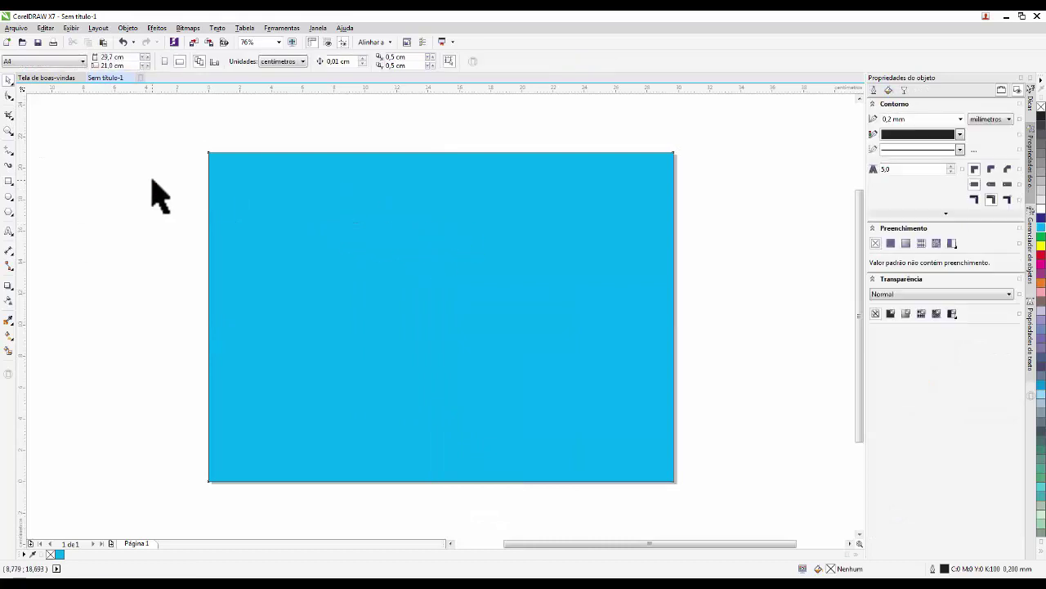
Import the image Chaves-para-Range-Rover from the desktop and place it over the blue background.
right_click(165, 136)
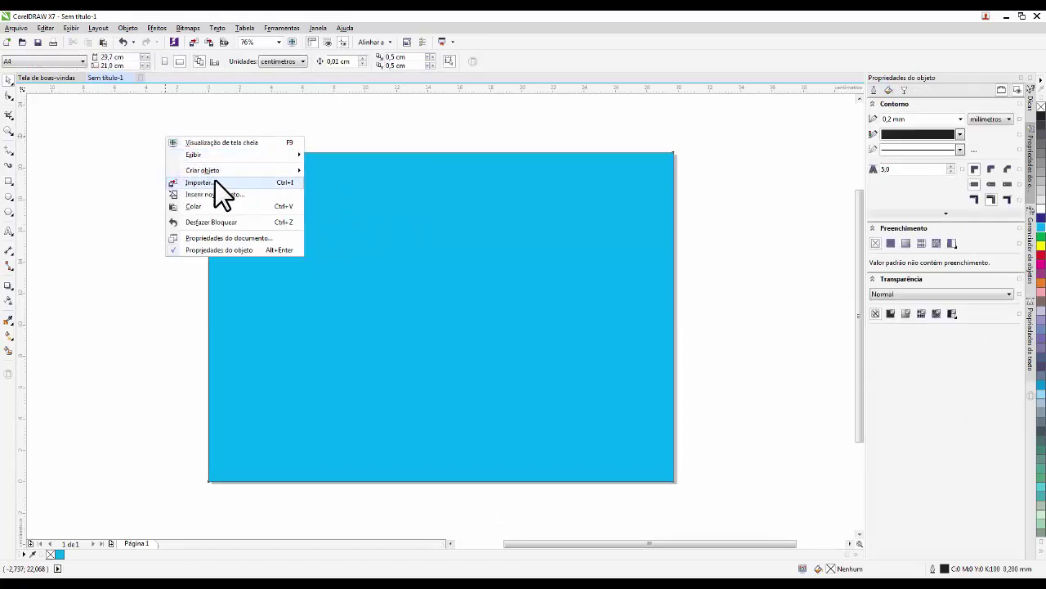
left_click(216, 182)
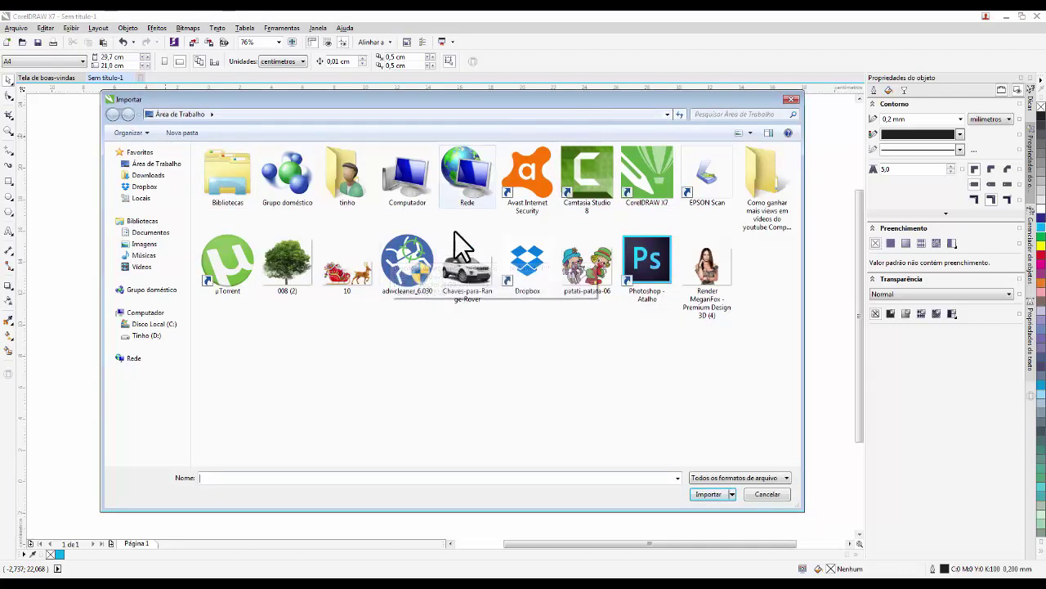
left_click(477, 269)
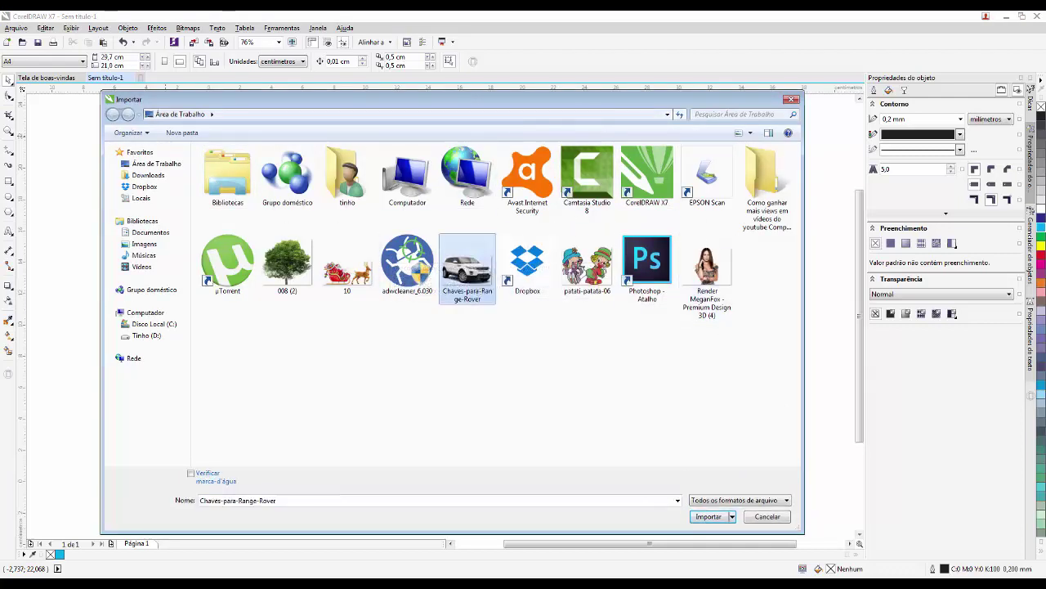
left_click(708, 516)
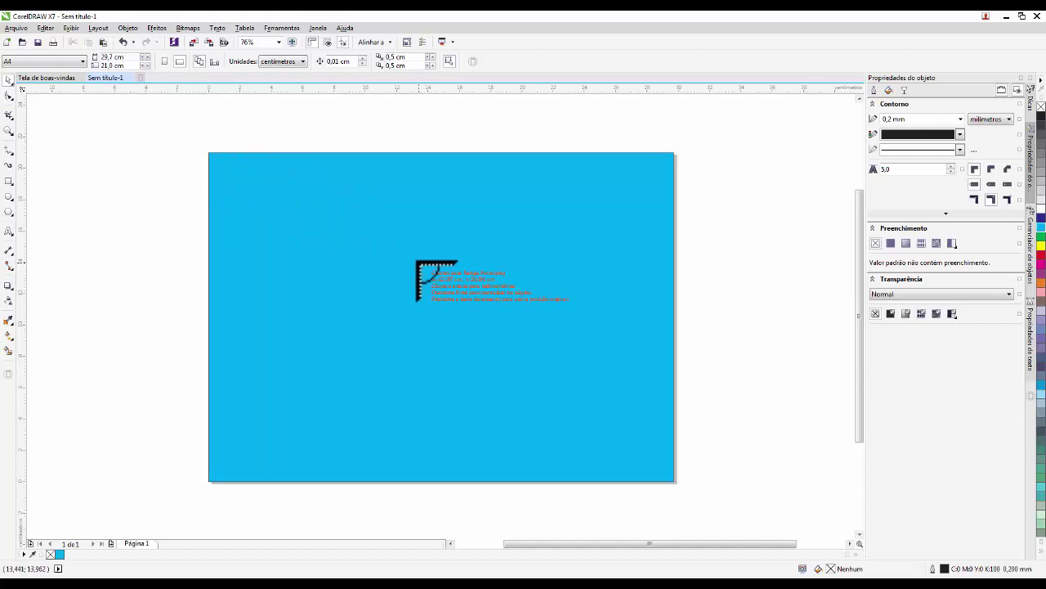
left_click(183, 152)
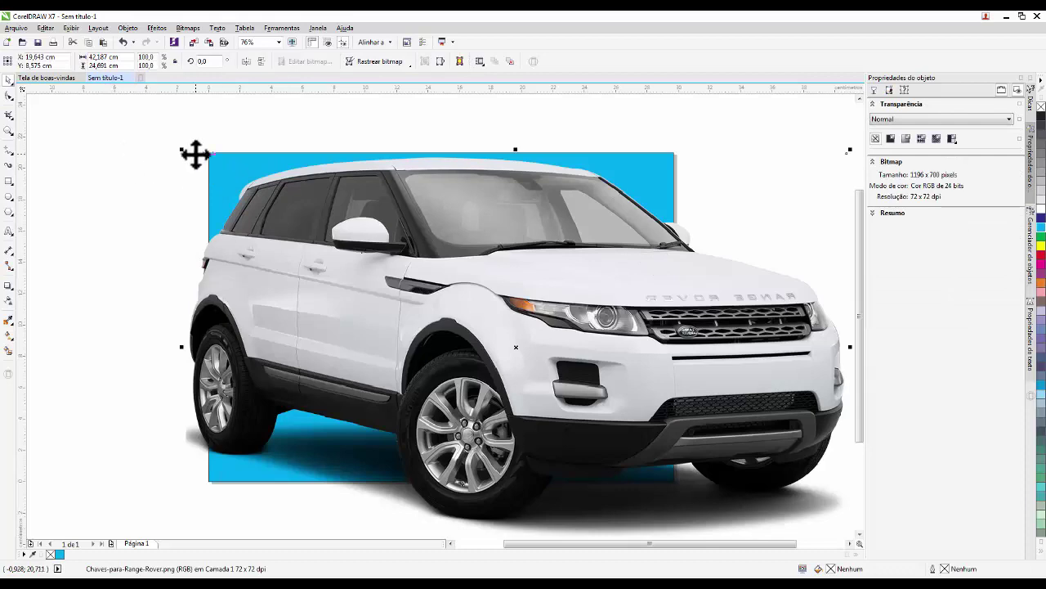
Scale the car image down to about 35%, roughly 14.8 cm wide, and position it in the page's lower-right area.
left_click_drag(180, 151, 543, 364)
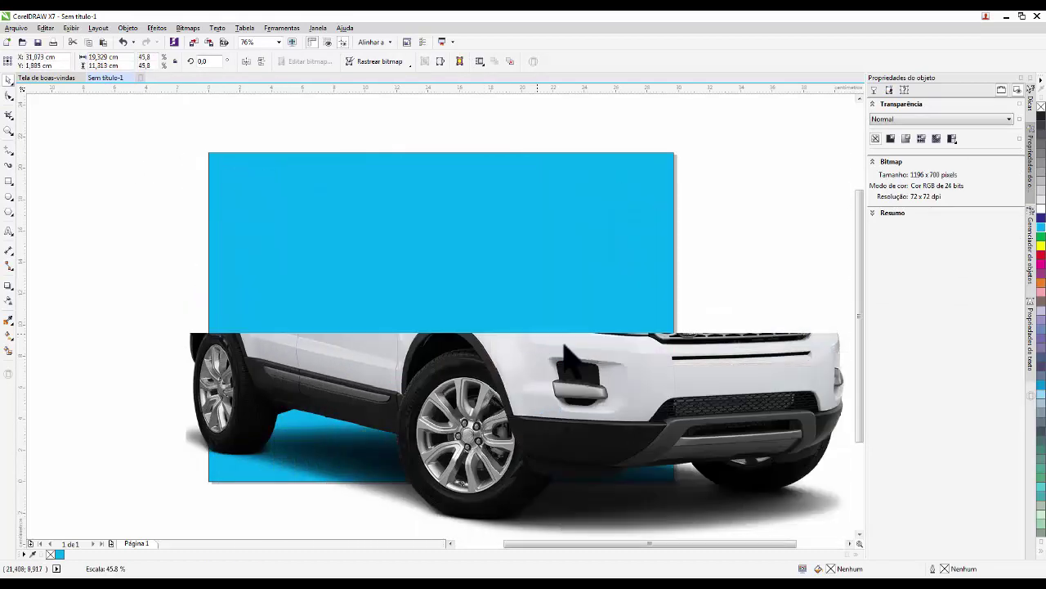
left_click_drag(650, 390, 463, 290)
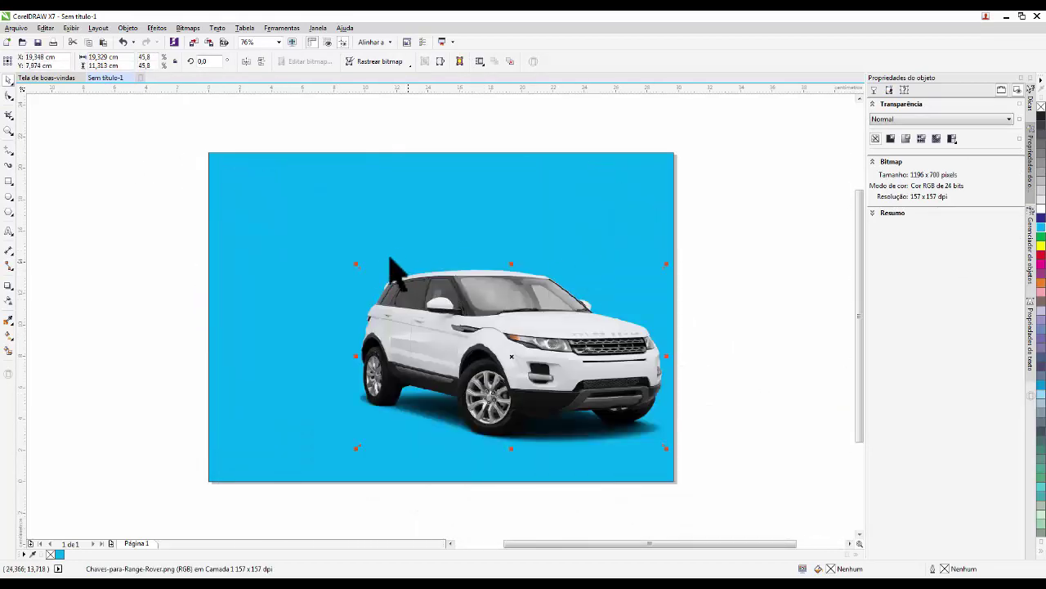
left_click_drag(359, 262, 427, 305)
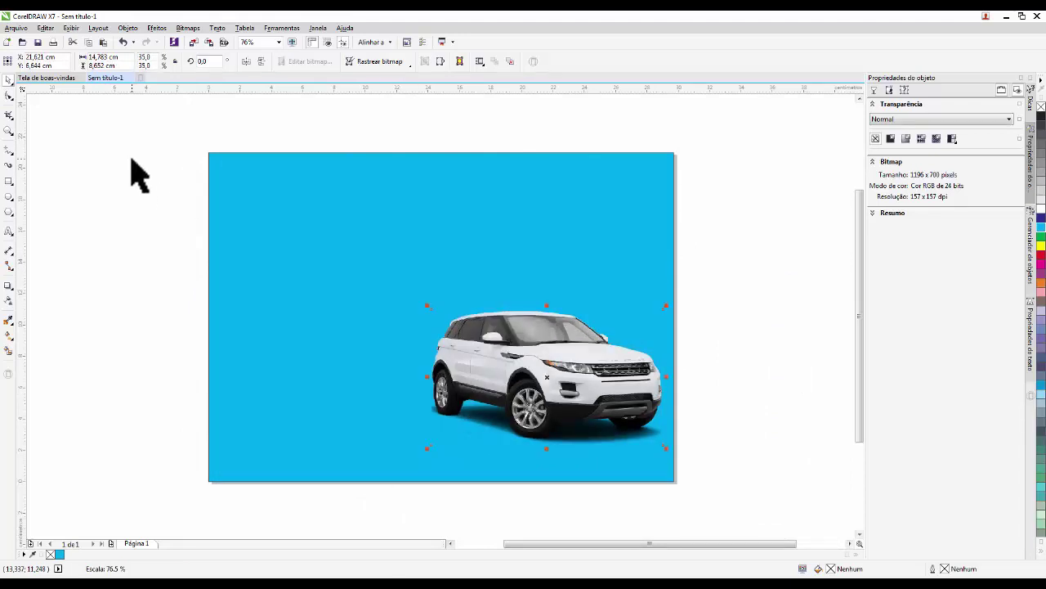
Import the image Render MeganFox - Premium Design 3D (4) and place it near the page's upper-left corner.
left_click(145, 161)
right_click(146, 160)
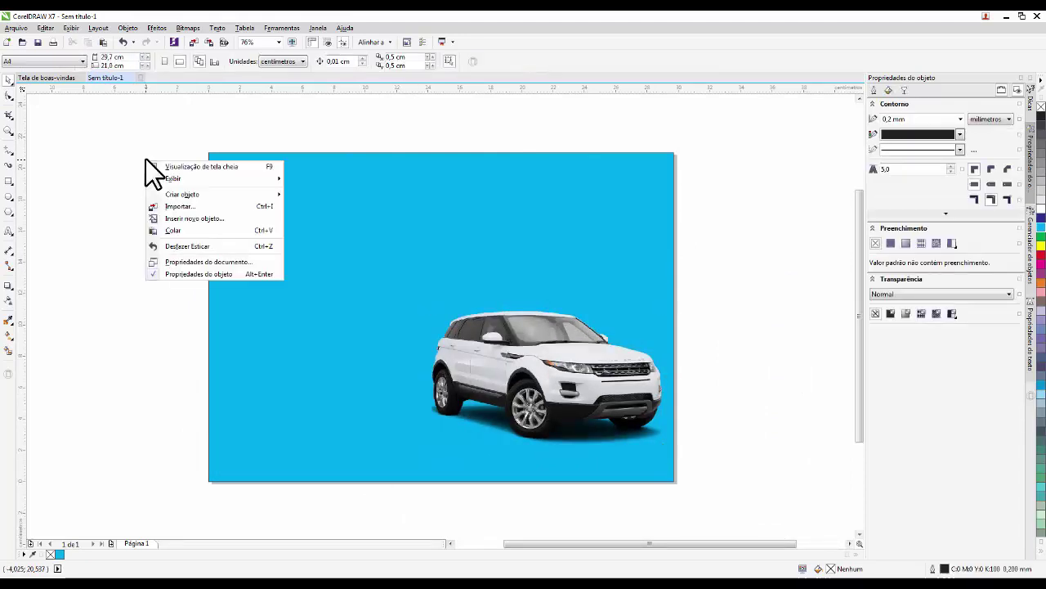
left_click(204, 206)
left_click(682, 258)
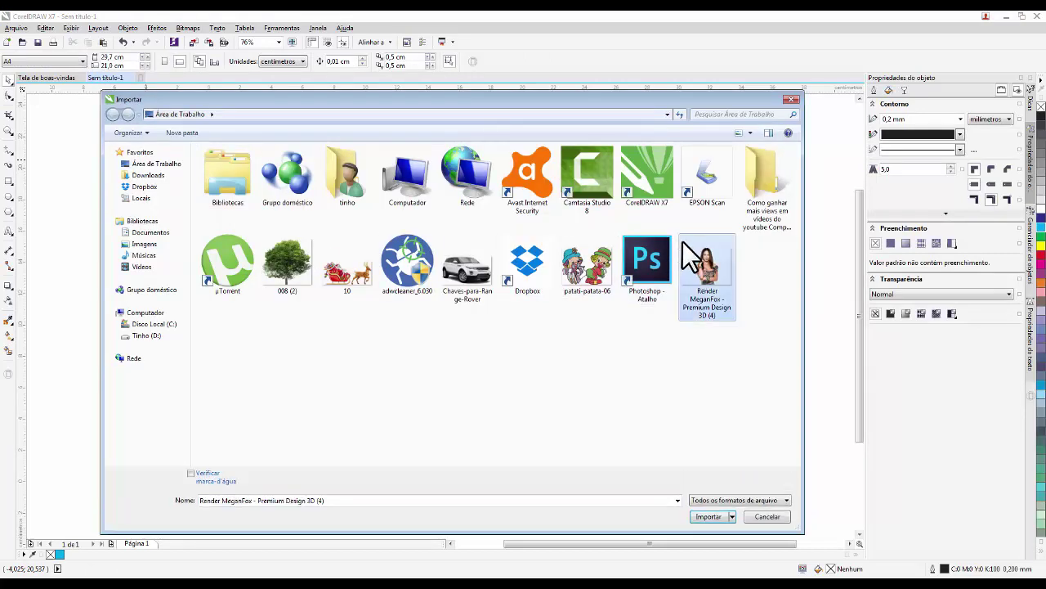
left_click(709, 515)
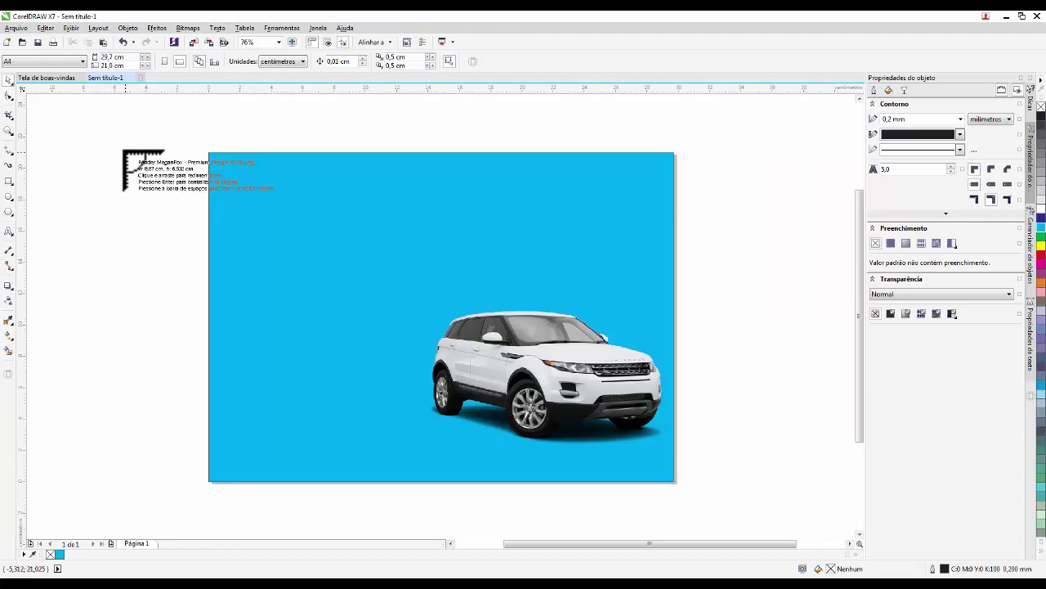
left_click(126, 148)
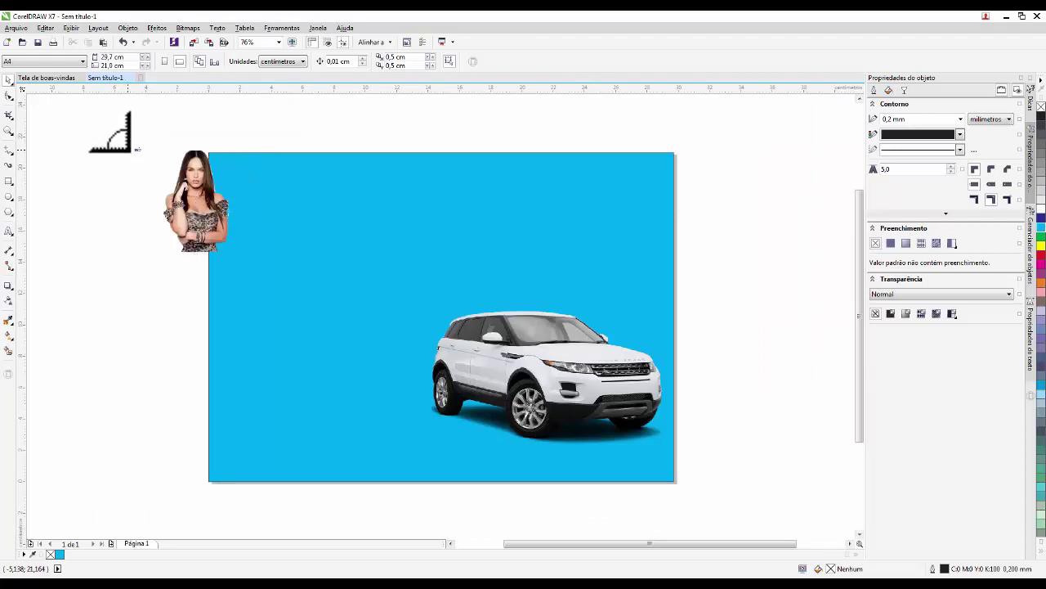
Enlarge the woman's image to about 206.5%, roughly 17.9 cm wide, and move it to the page's lower left beside the car.
left_click_drag(194, 174, 246, 219)
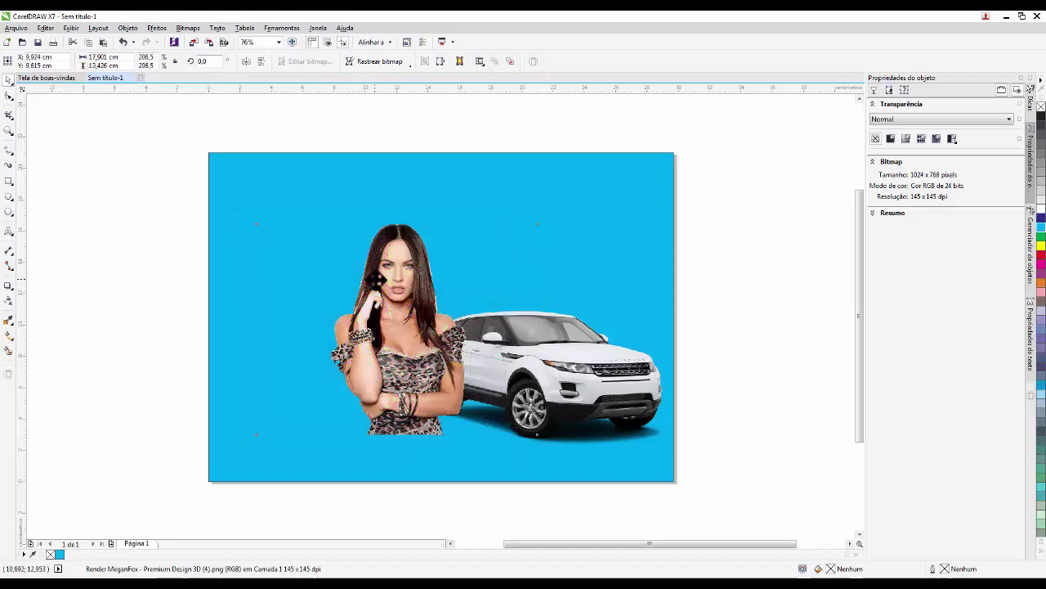
left_click_drag(390, 270, 281, 320)
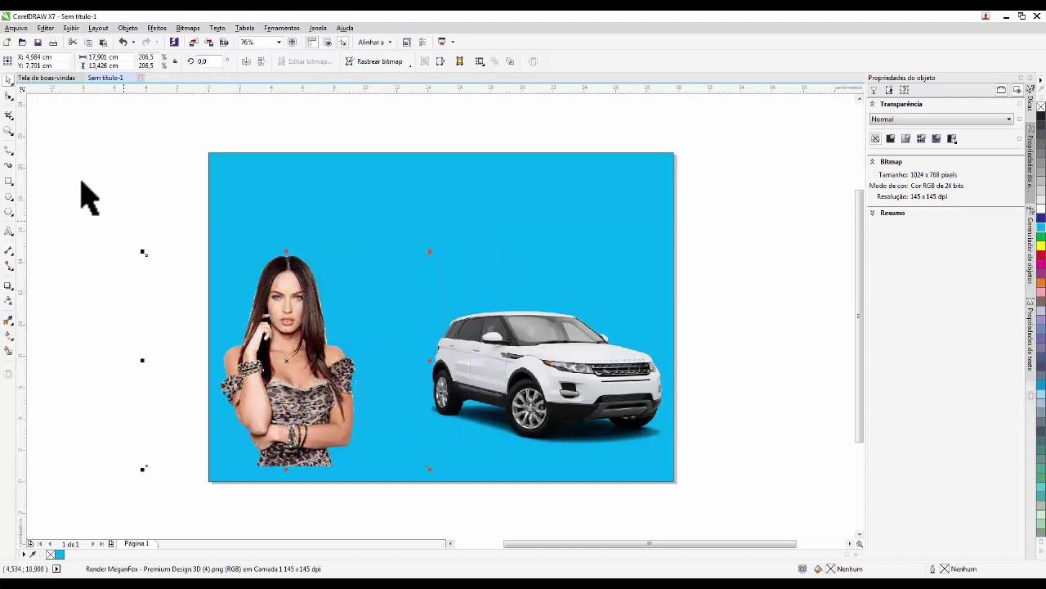
Import the sleigh image 10 from the desktop and place it on the page.
left_click(110, 151)
right_click(126, 148)
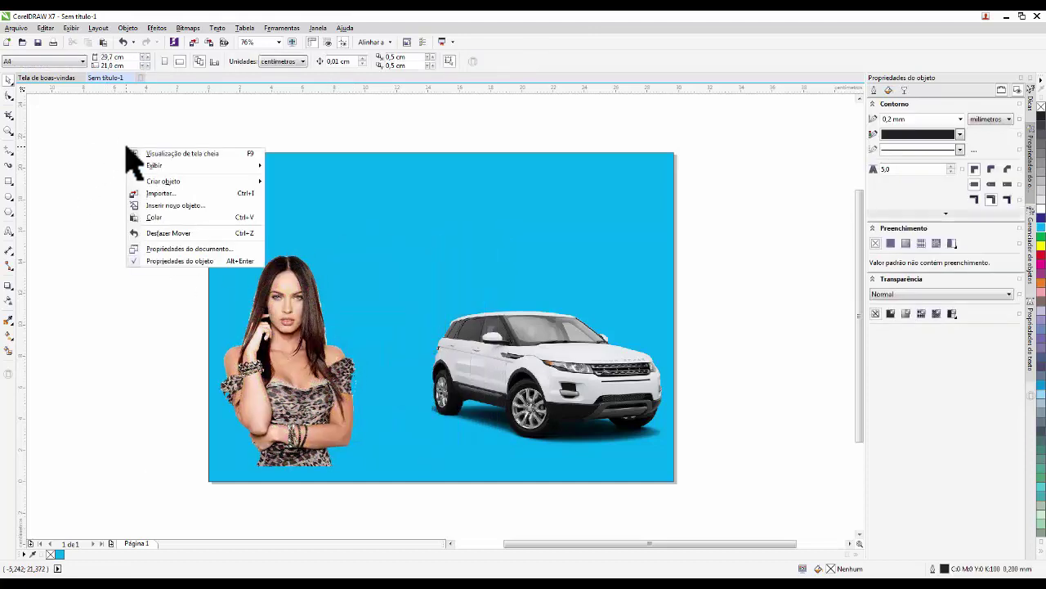
left_click(167, 195)
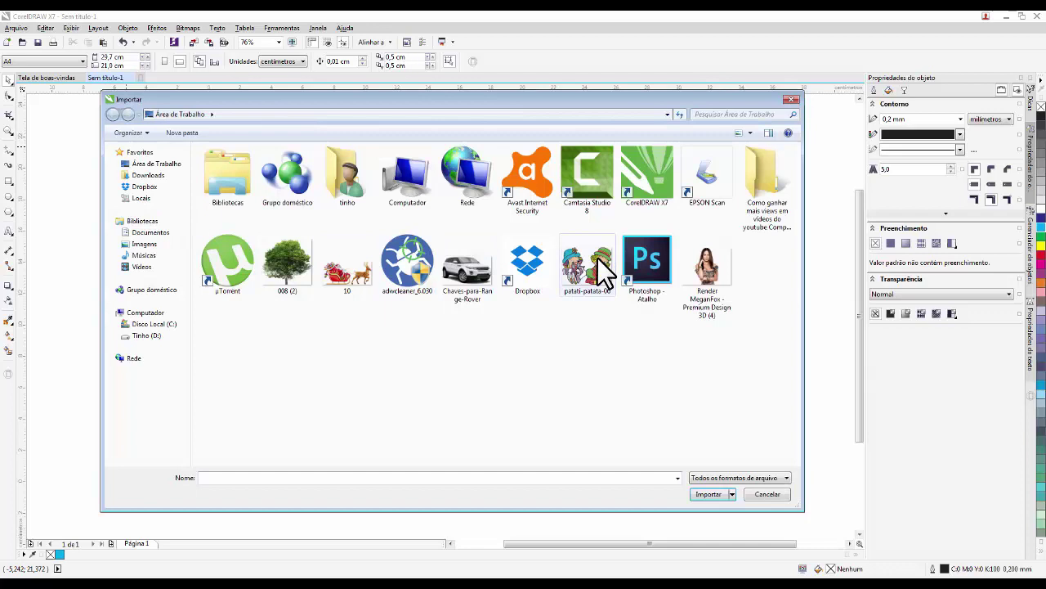
left_click(352, 269)
left_click(711, 518)
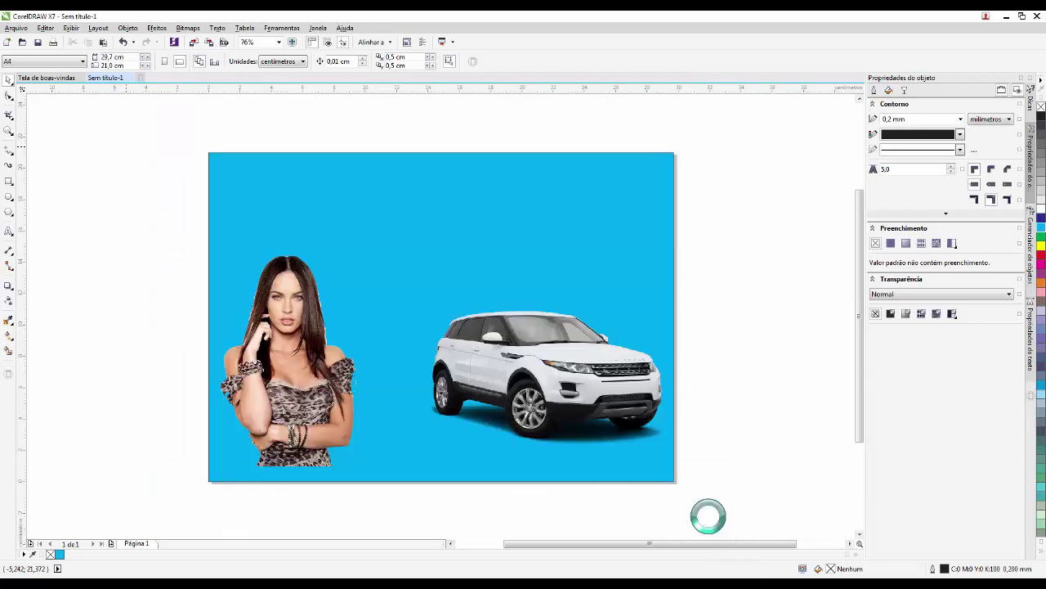
left_click(353, 173)
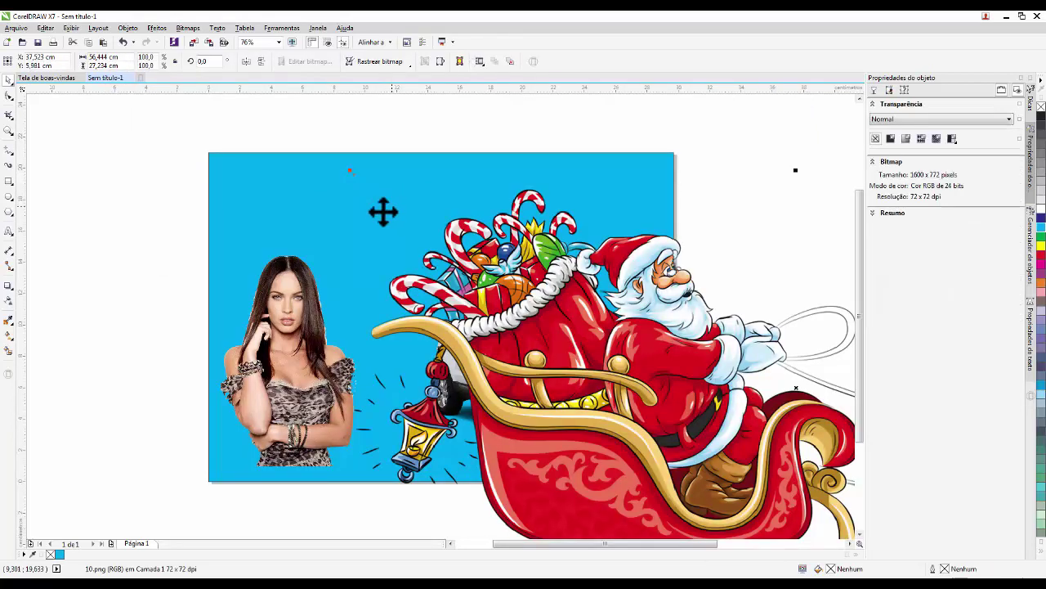
Scale the sleigh image down to about 40%, roughly 22.7 cm wide, and position it across the upper part of the page.
left_click_drag(353, 173, 354, 217)
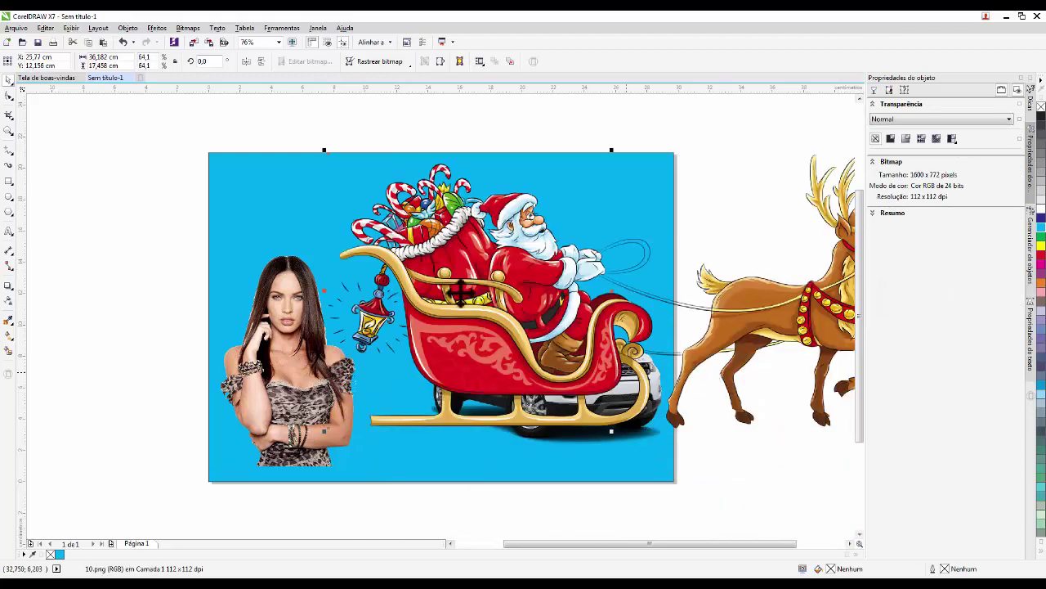
left_click_drag(323, 153, 543, 255)
left_click_drag(358, 214, 358, 211)
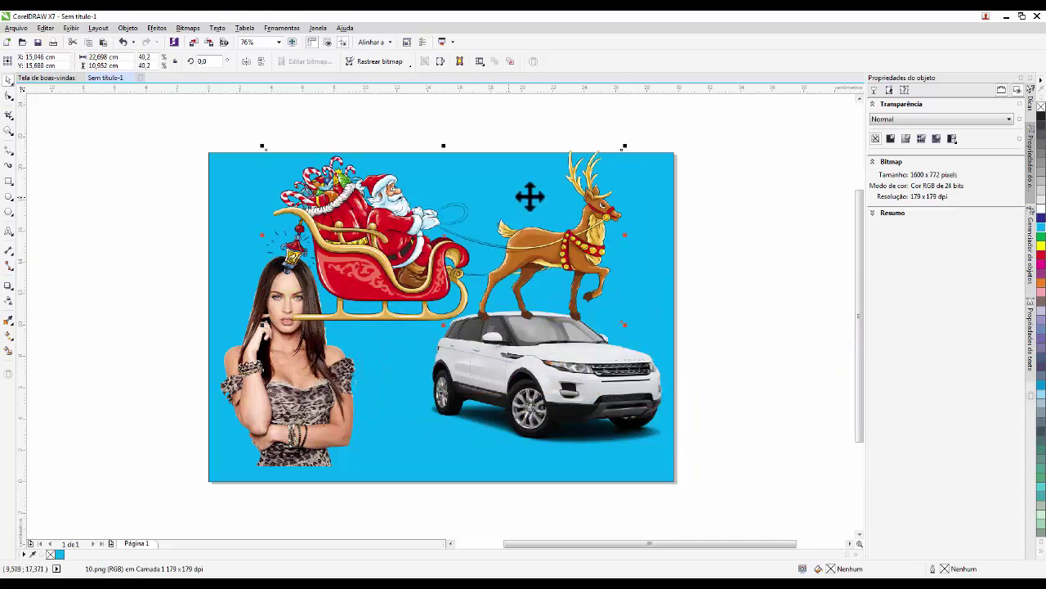
Scale the sleigh image down to about 34.7%, roughly 19.6 cm wide, and move it to the page's upper right above the car.
left_click_drag(627, 144, 575, 171)
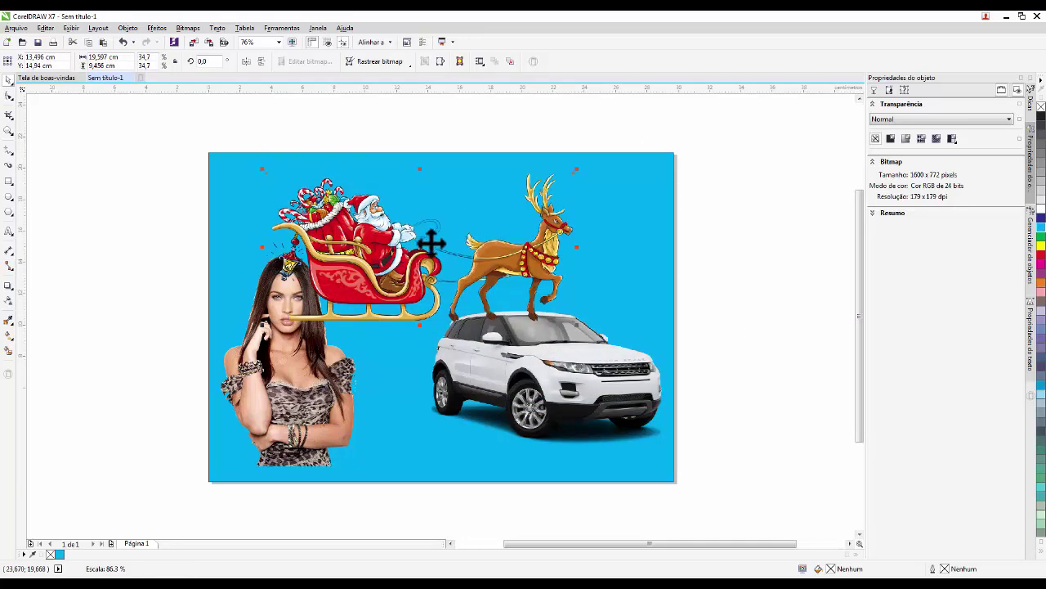
left_click_drag(273, 245, 356, 232)
left_click(140, 164)
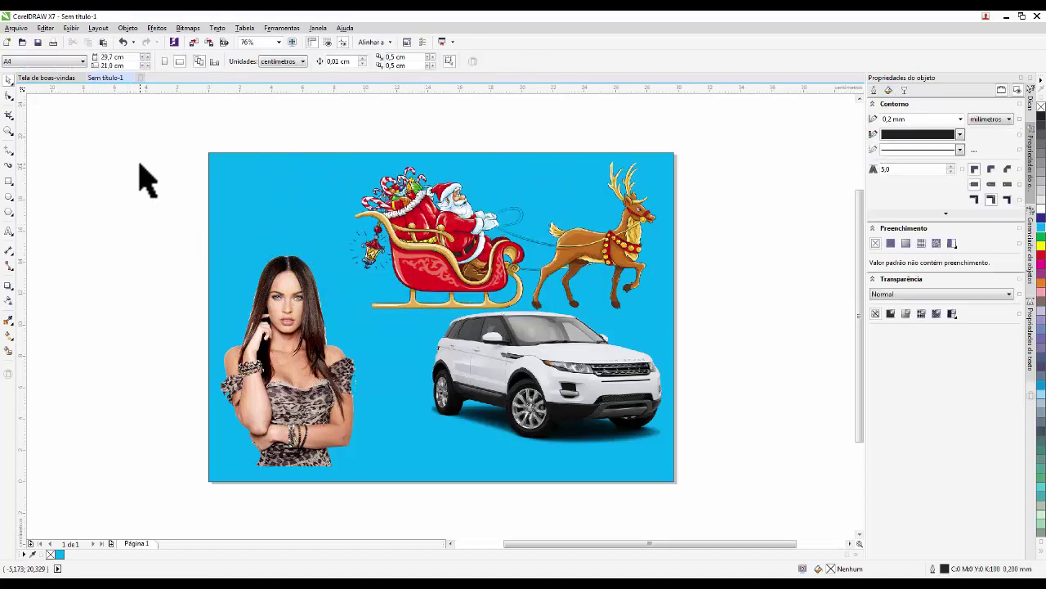
Import the tree image 008 (2) from the desktop and place it near the page's upper-left corner.
right_click(140, 163)
left_click(177, 207)
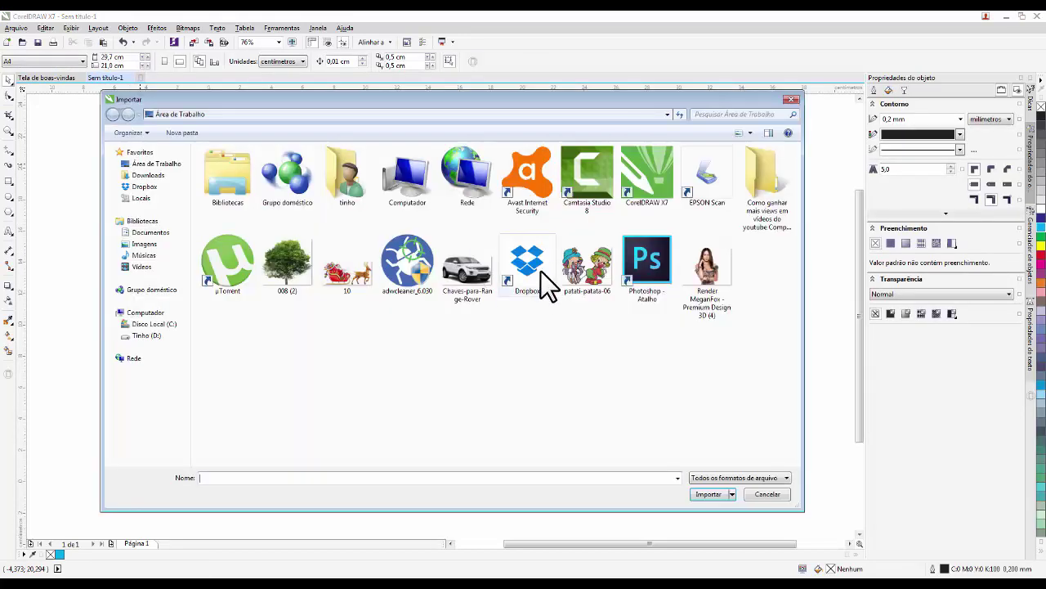
left_click(299, 254)
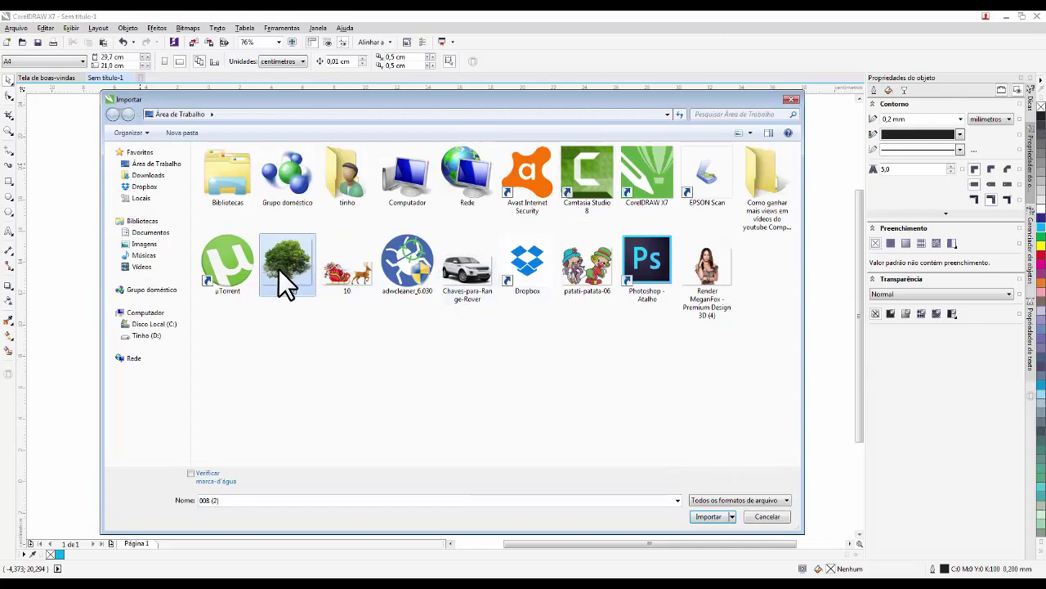
left_click(701, 515)
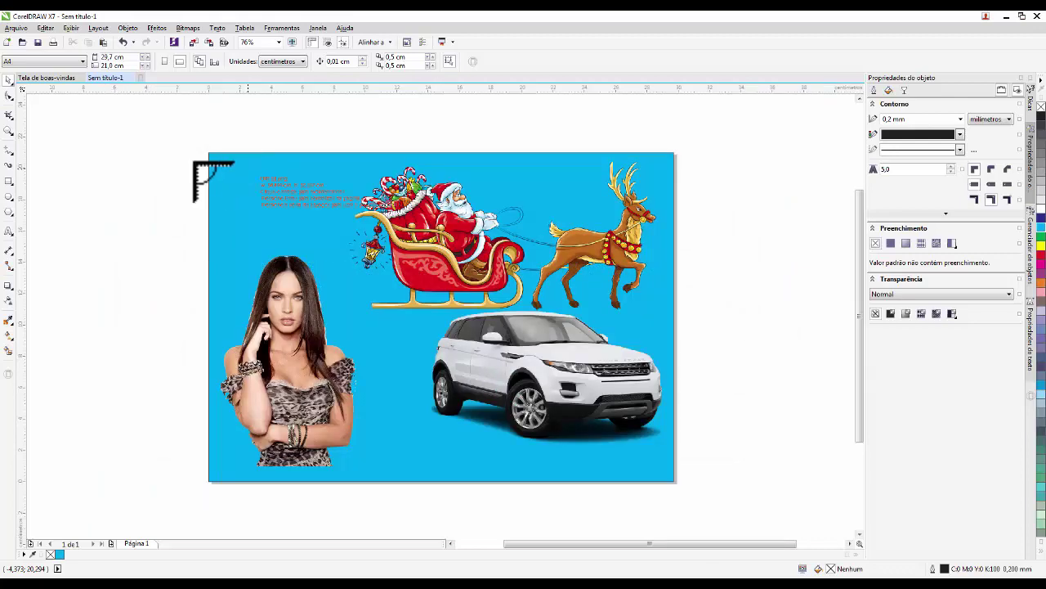
left_click(135, 151)
Scale the tree image down to about 18.1%, roughly 10.2 cm wide, and position it between the woman and the car.
key("F3")
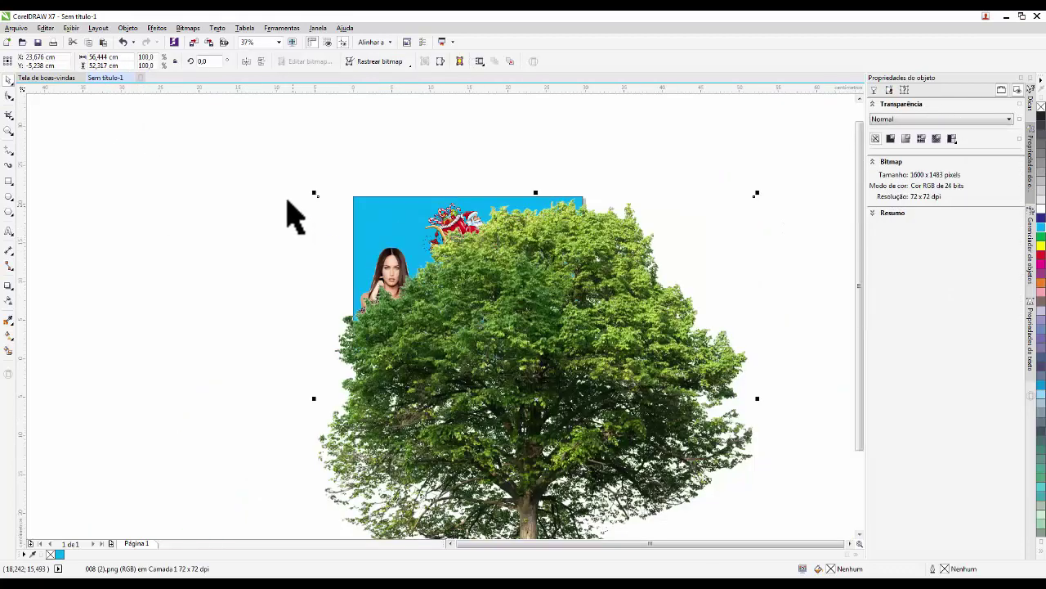
left_click_drag(315, 193, 544, 406)
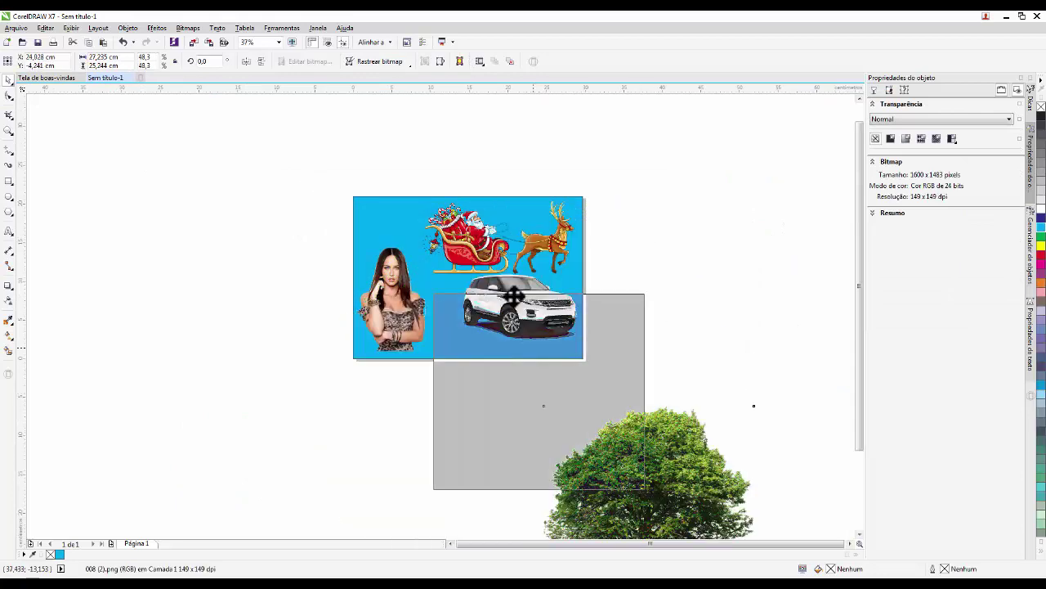
key("p")
scroll(507, 255, "up", 1)
left_click_drag(303, 142, 533, 304)
left_click_drag(624, 311, 577, 271)
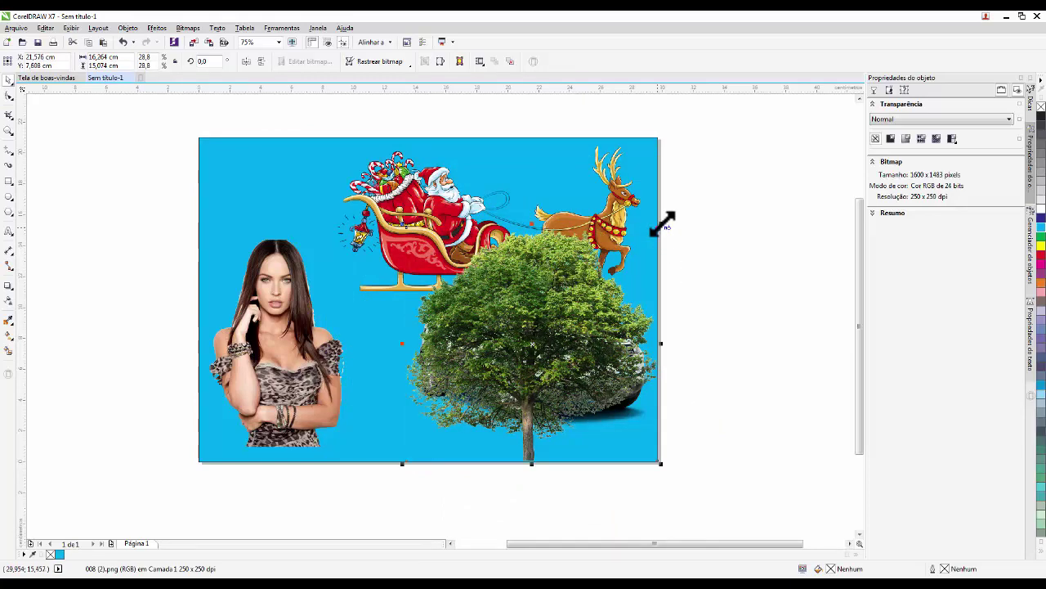
left_click_drag(663, 221, 642, 239)
left_click_drag(551, 295, 357, 245)
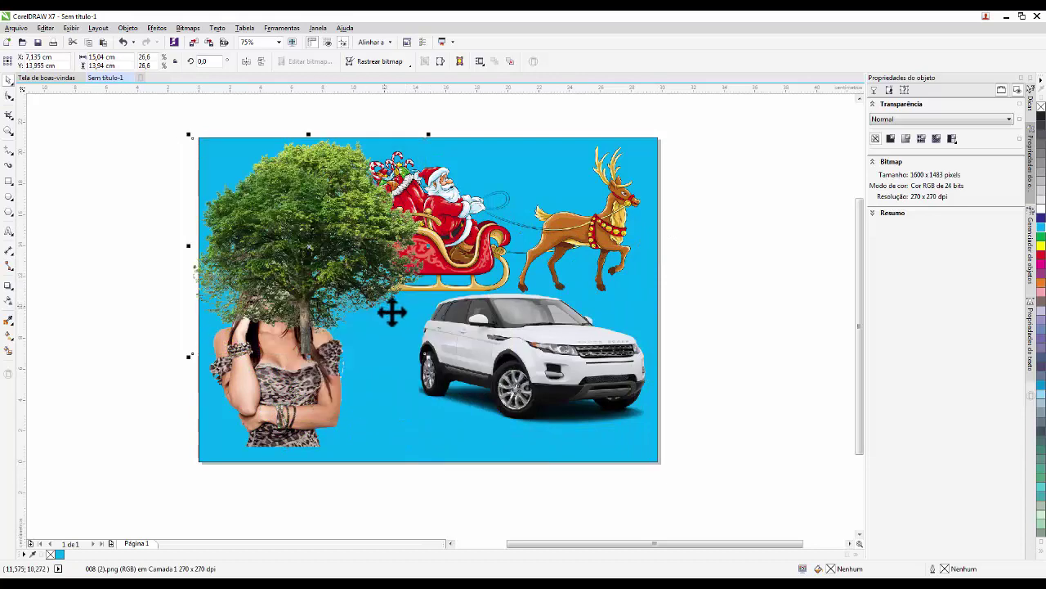
left_click_drag(392, 311, 301, 278)
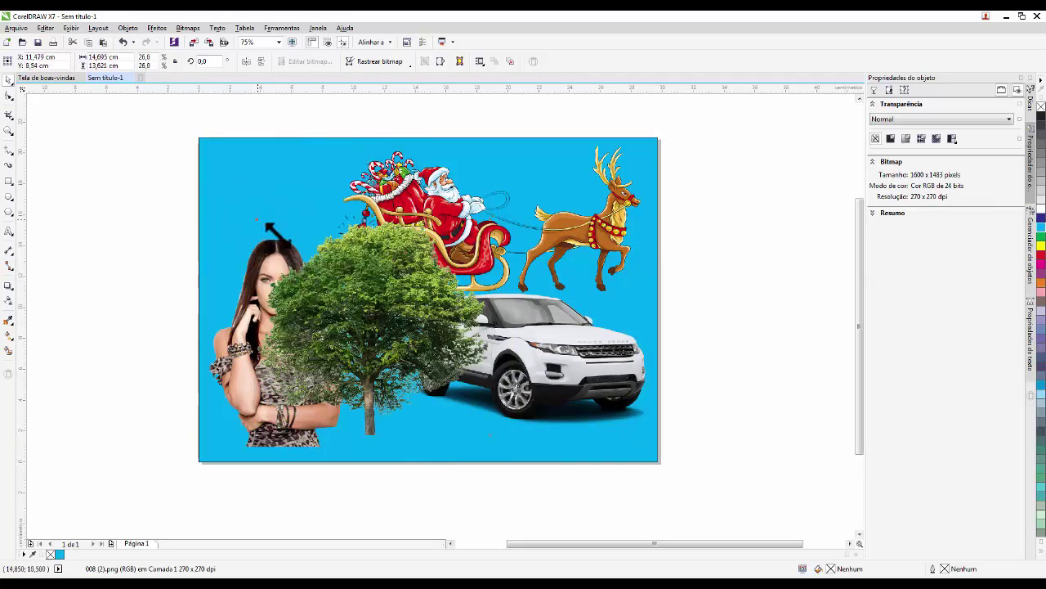
left_click_drag(267, 222, 437, 350)
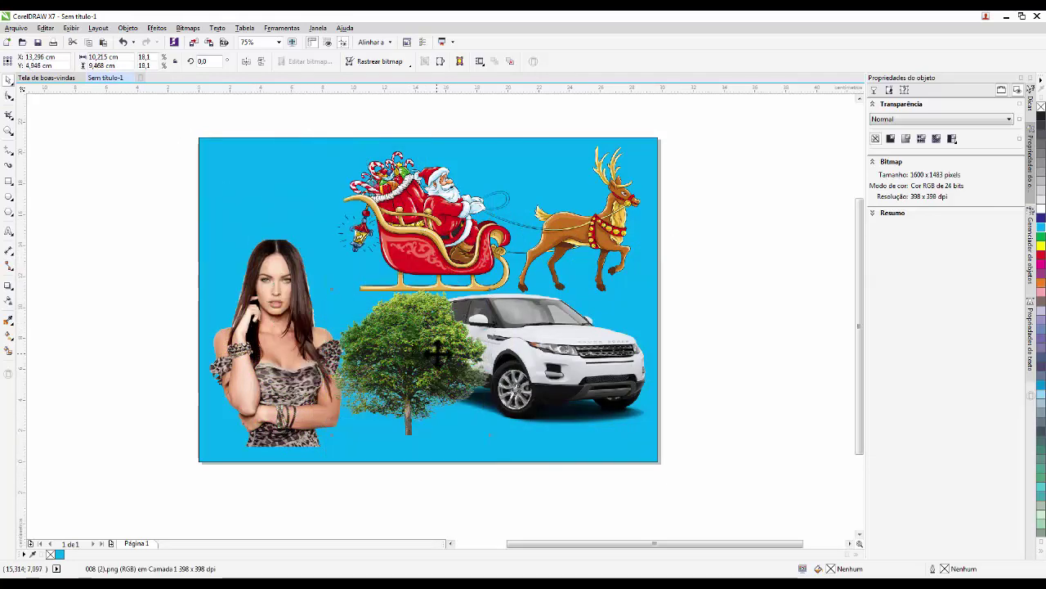
Import the clown image patati-patata-06 from the desktop and place it near the page's upper-left corner.
right_click(149, 204)
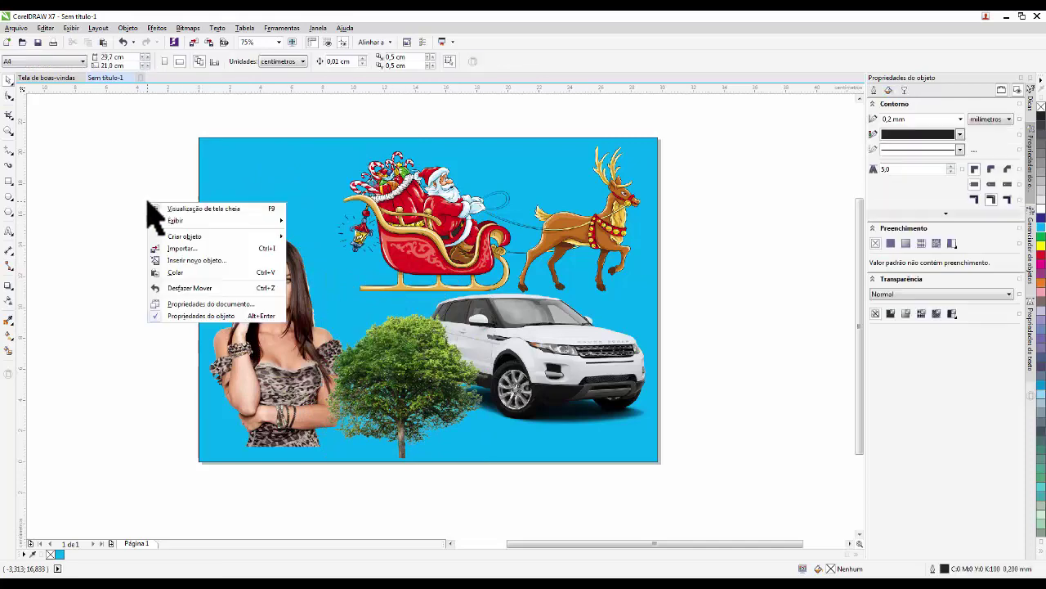
left_click(197, 249)
left_click(601, 272)
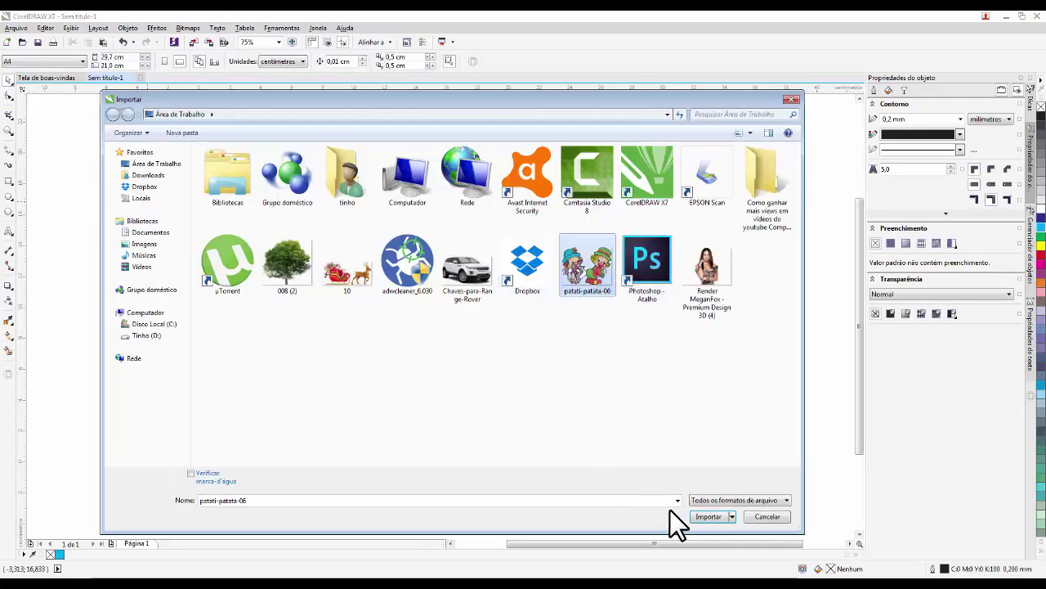
left_click(708, 517)
left_click(142, 174)
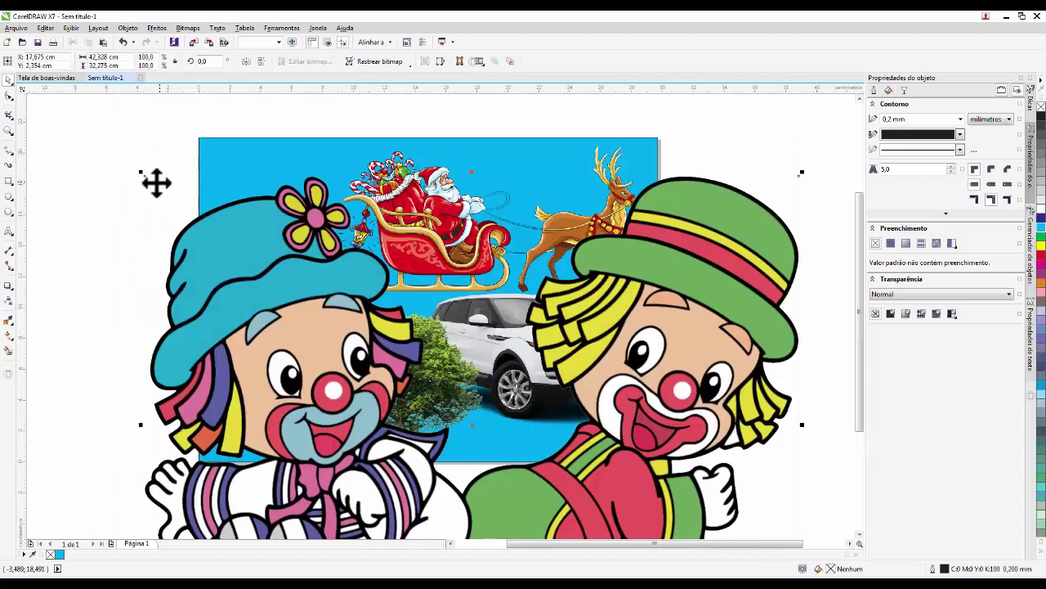
Scale the clowns image down to about 17.7%, roughly 7.5 cm wide, and fit it in the page's upper-left corner above the woman.
left_click_drag(183, 198, 444, 400)
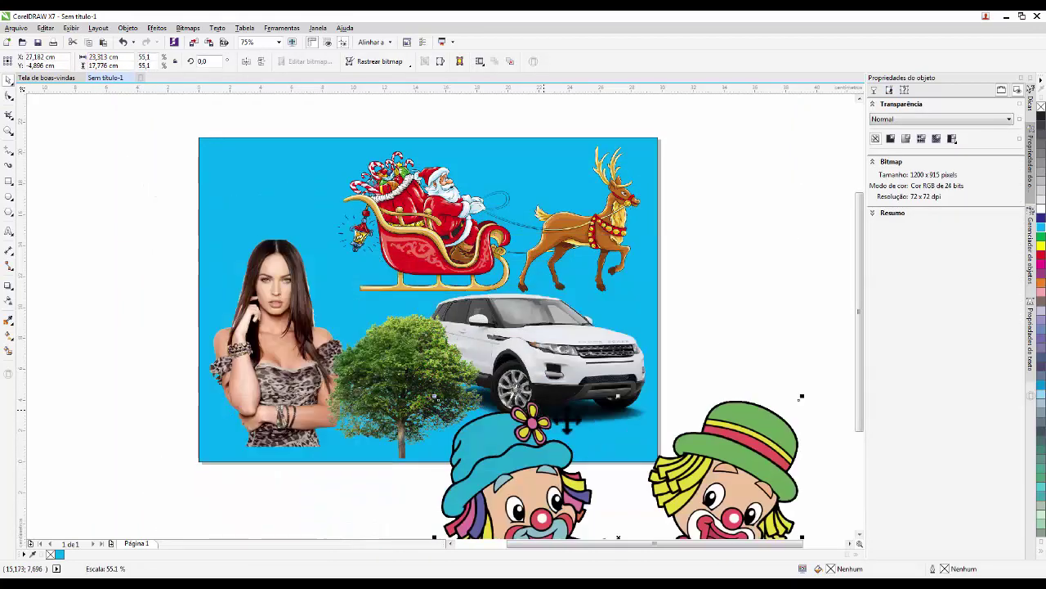
left_click_drag(540, 436, 329, 200)
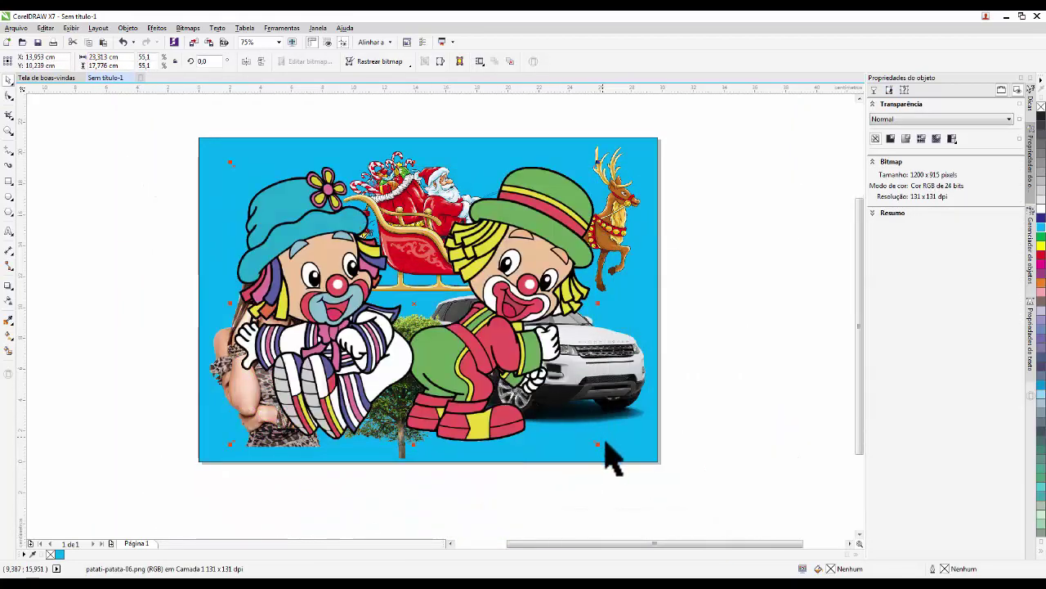
left_click_drag(595, 445, 444, 327)
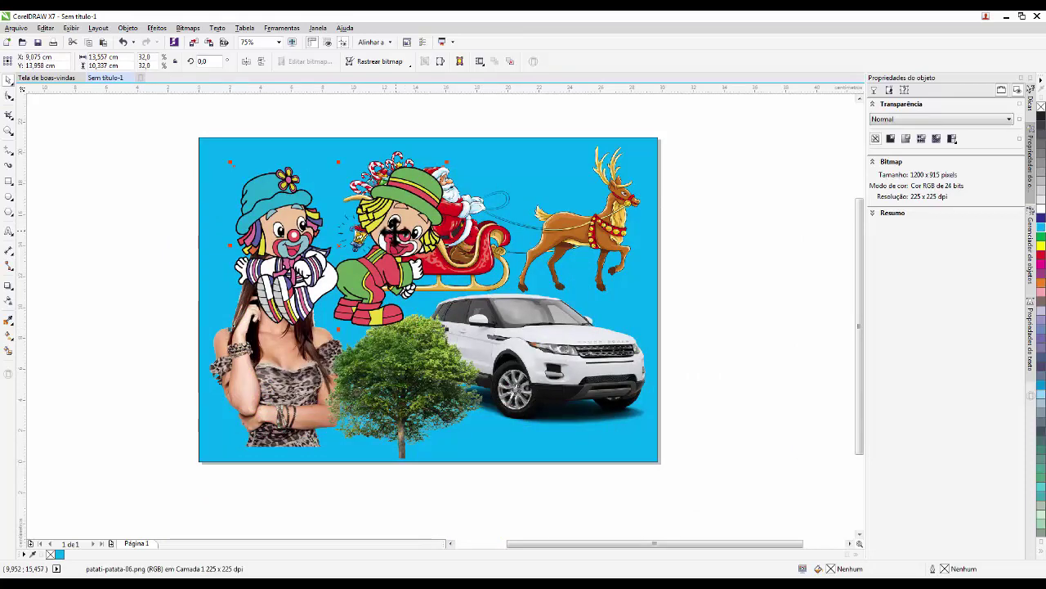
left_click_drag(396, 232, 365, 209)
left_click_drag(420, 136, 357, 166)
left_click_drag(313, 208, 318, 175)
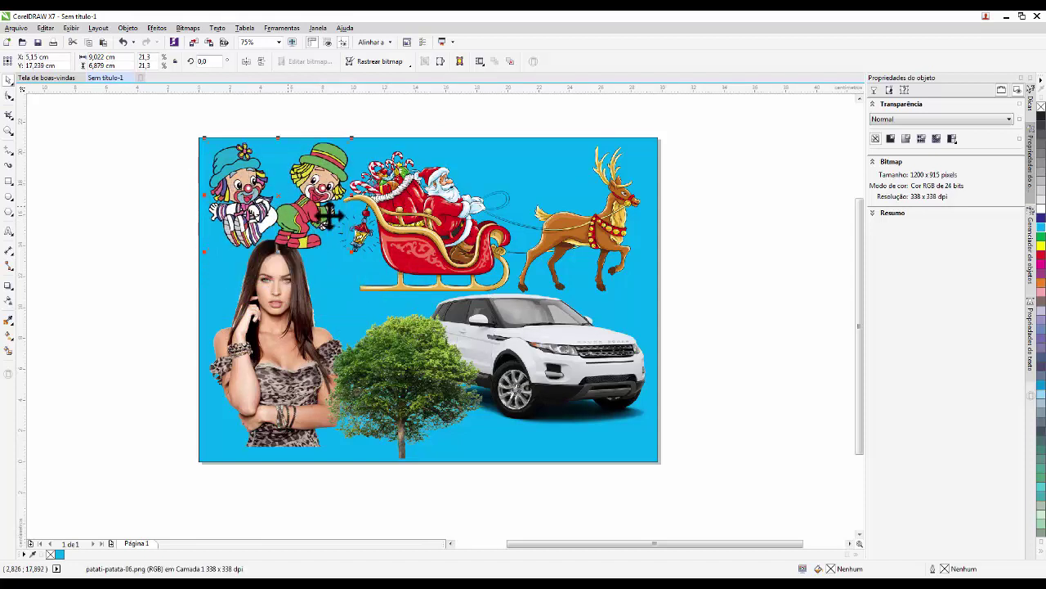
left_click_drag(352, 250, 328, 229)
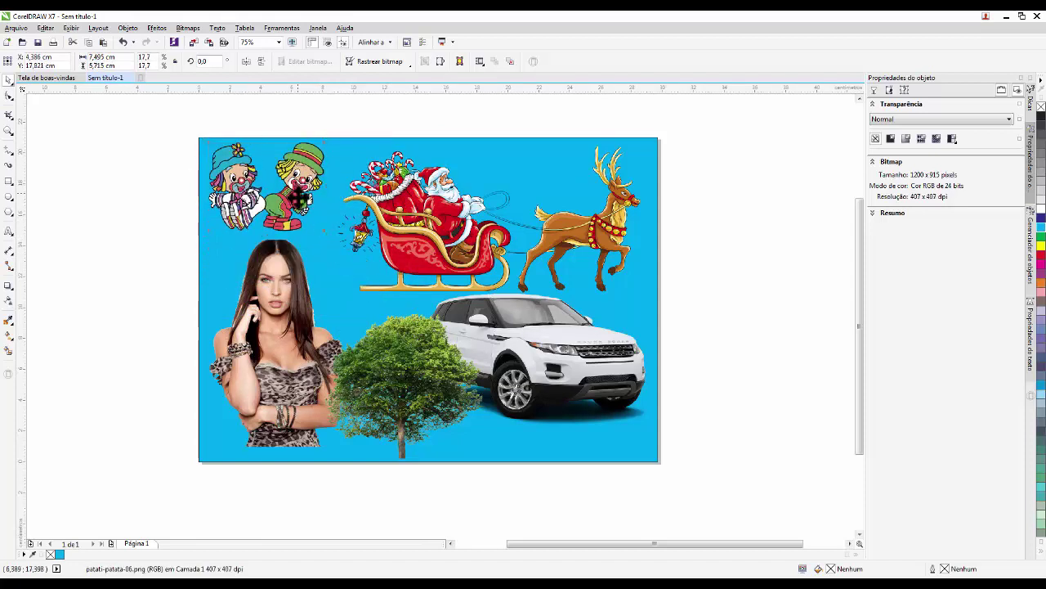
left_click_drag(304, 195, 308, 205)
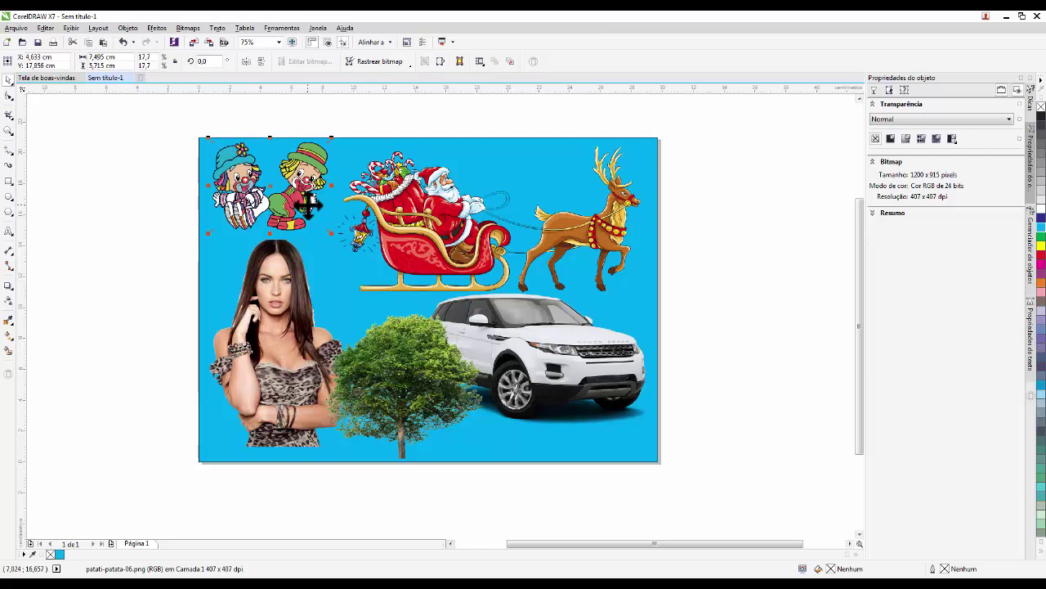
Scale the car image down to about 25.1%, roughly 10.6 cm wide, and place it in the page's lower-right corner.
left_click(613, 370)
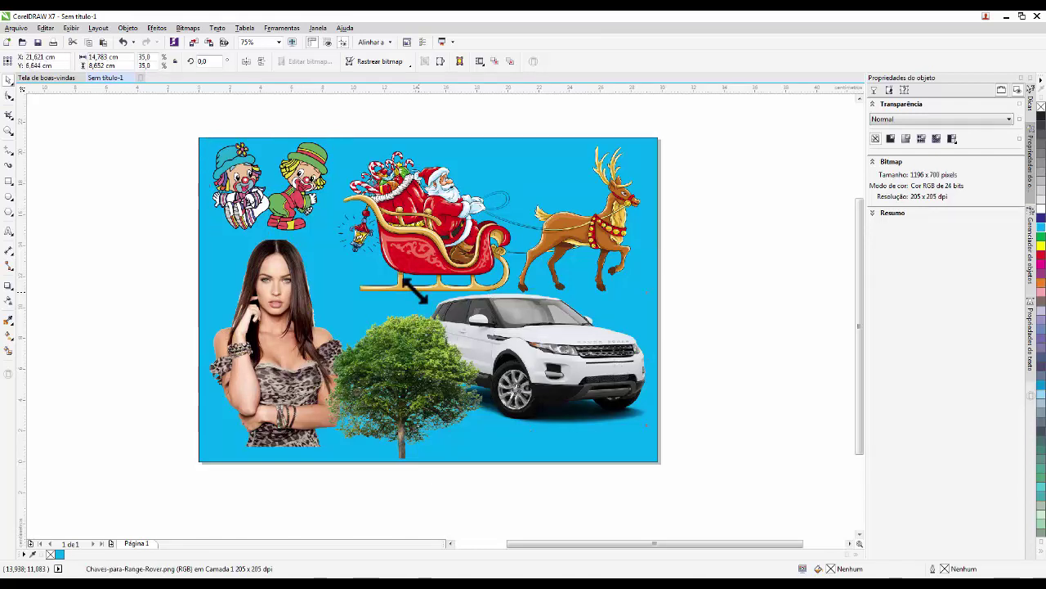
left_click_drag(413, 295, 479, 326)
left_click_drag(542, 366, 546, 384)
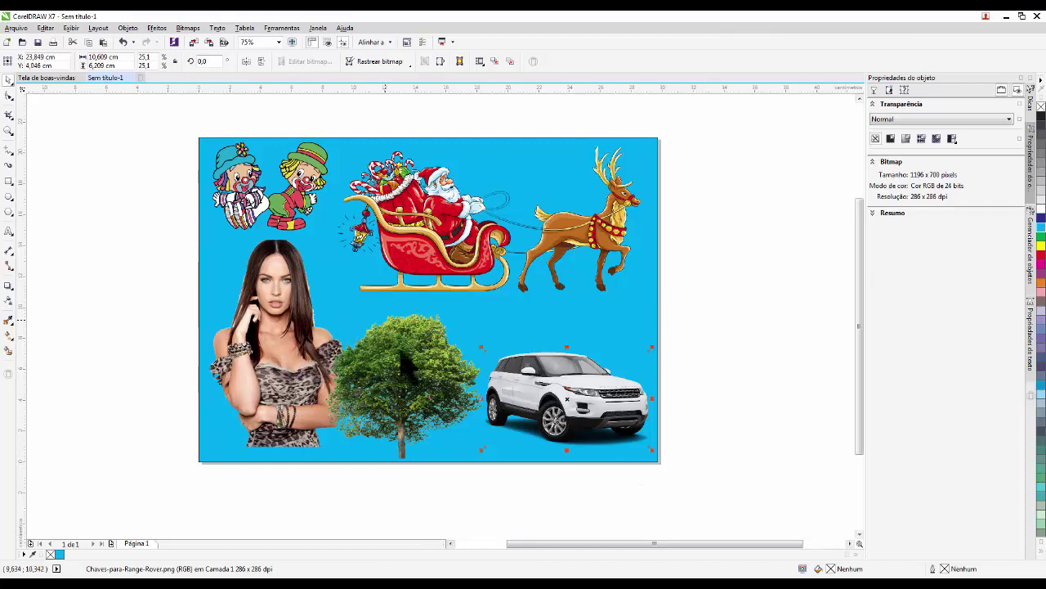
Shift the tree slightly to the right so it stands between the woman and the car, and deselect it.
left_click(434, 360)
left_click_drag(433, 359, 448, 352)
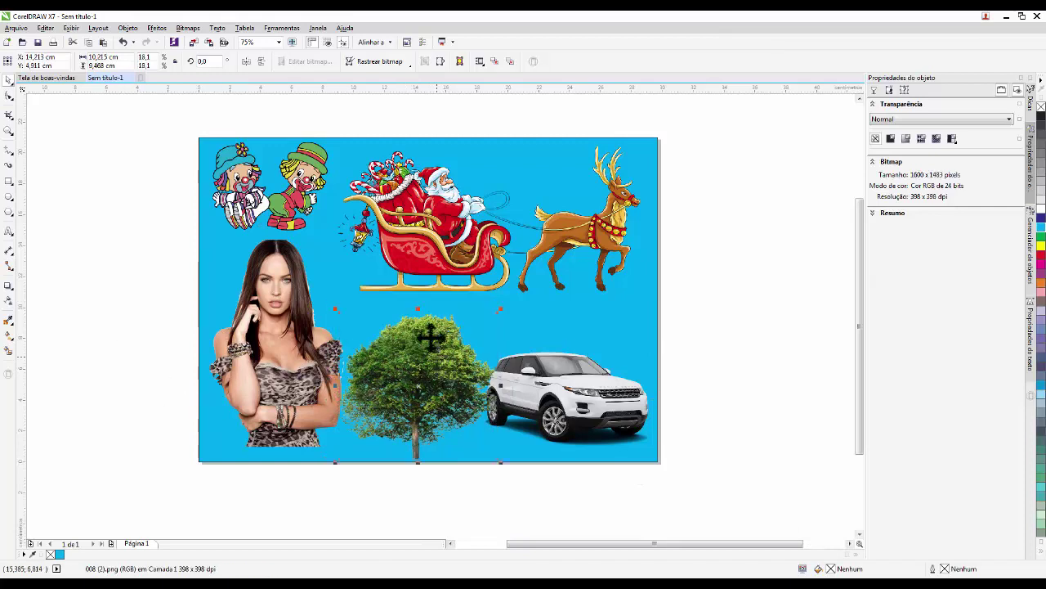
left_click(119, 217)
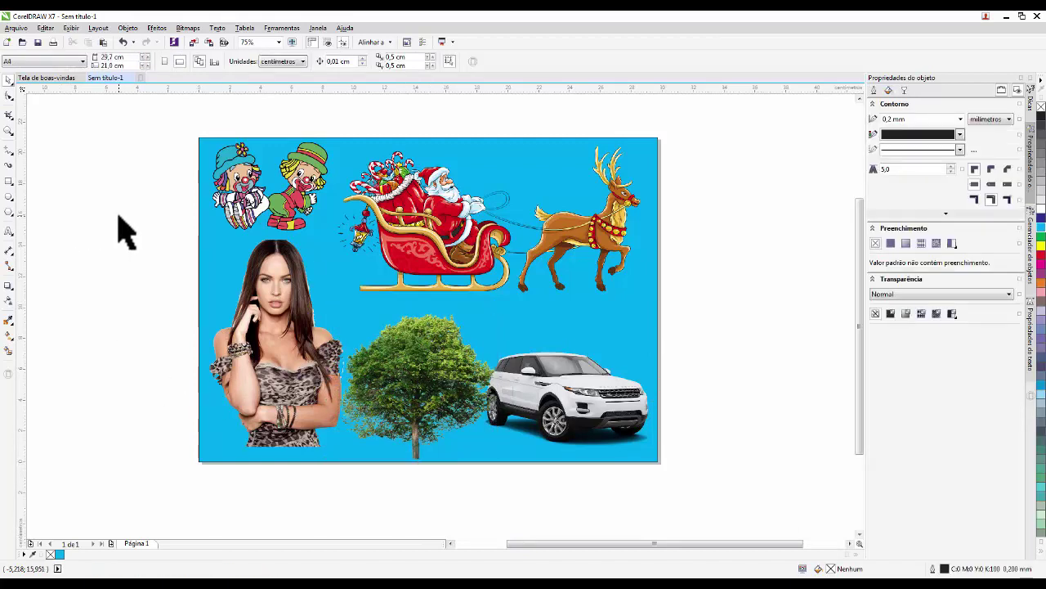